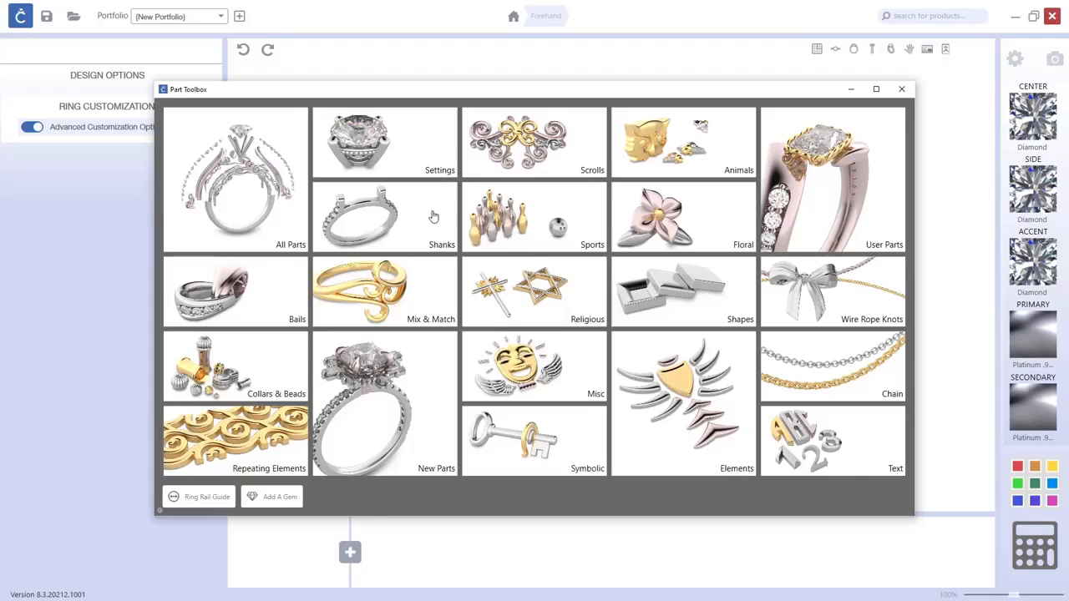
Browse the Shanks category in the Part Toolbox with the side ring view.
click(434, 217)
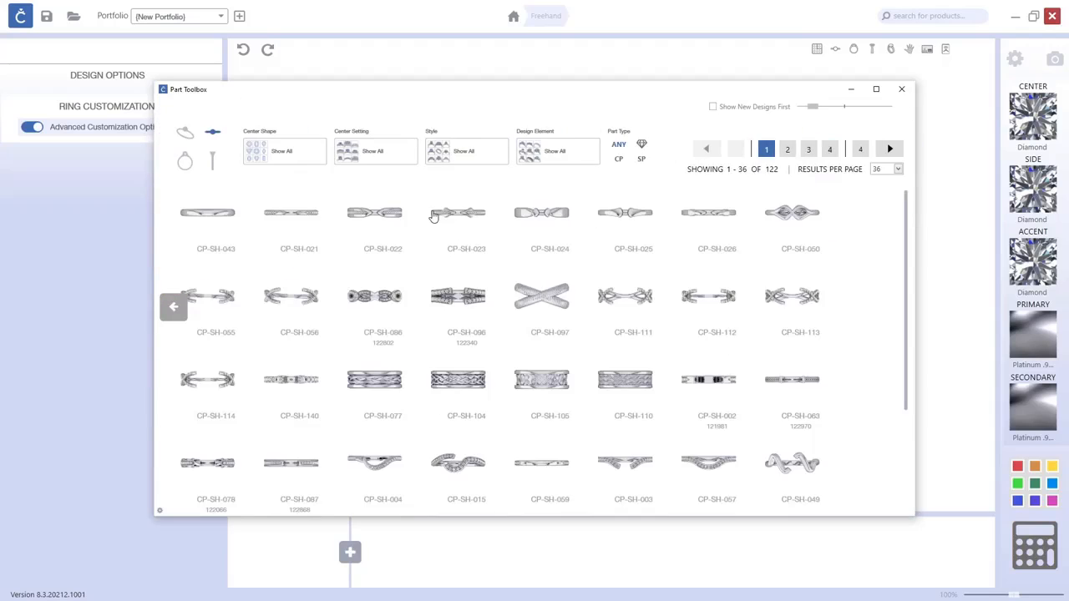
click(184, 163)
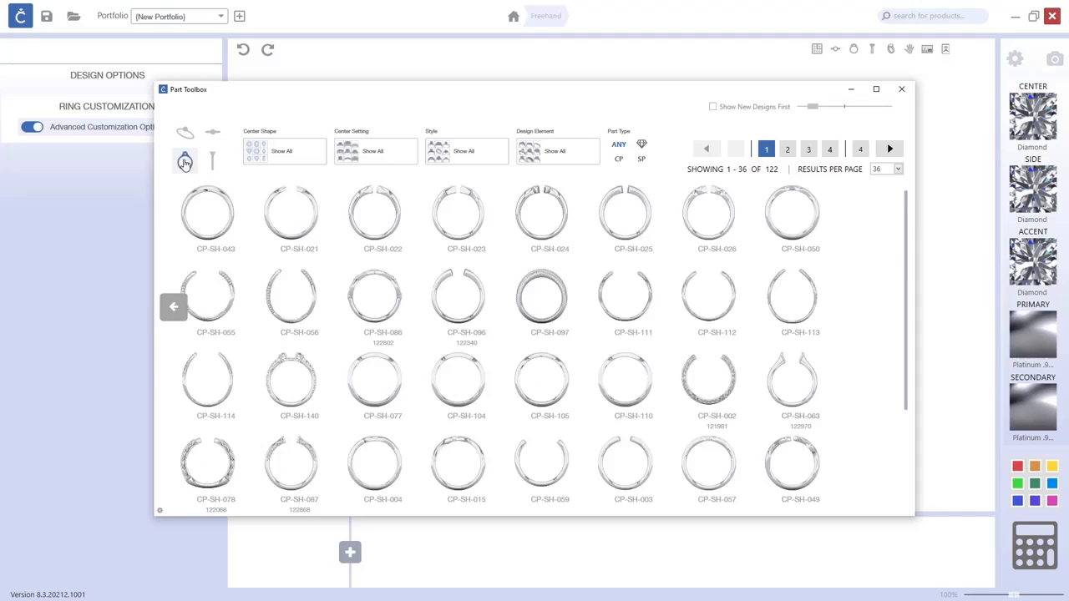
scroll(480, 296, down, 2)
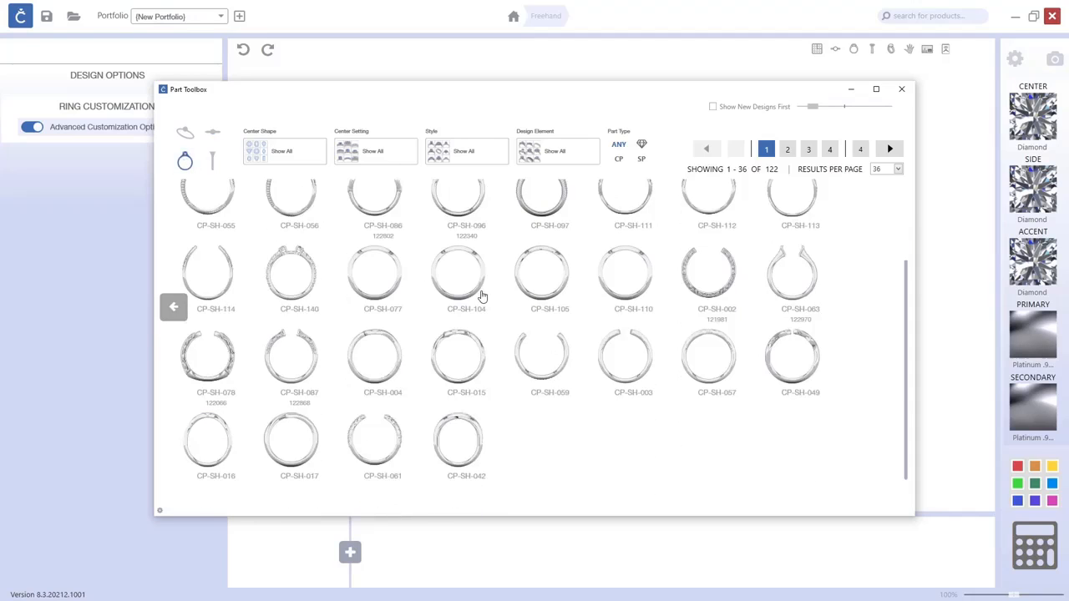
scroll(480, 296, up, 1)
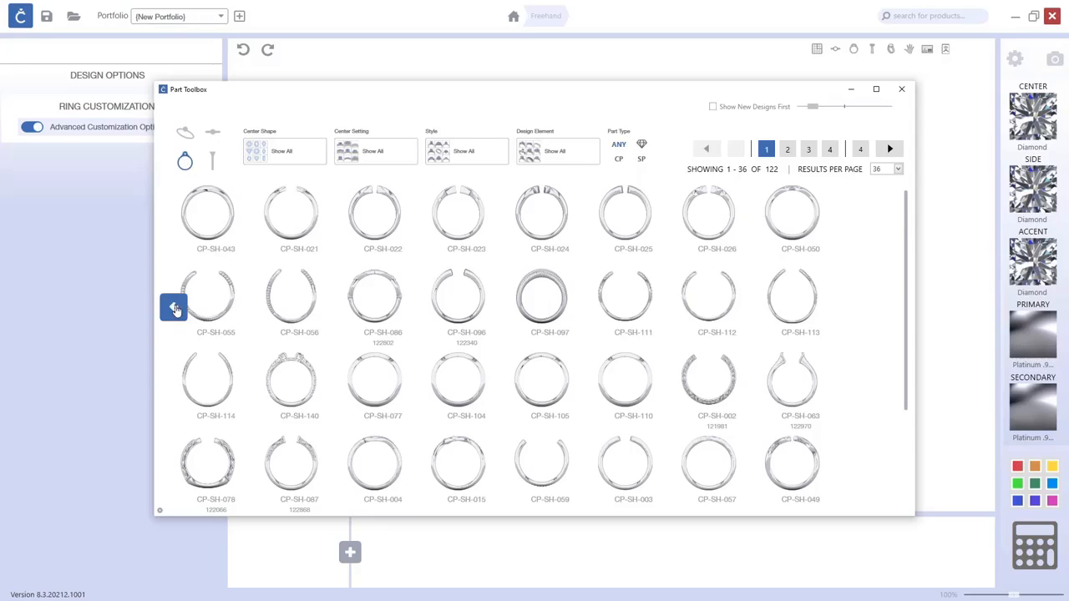
click(173, 306)
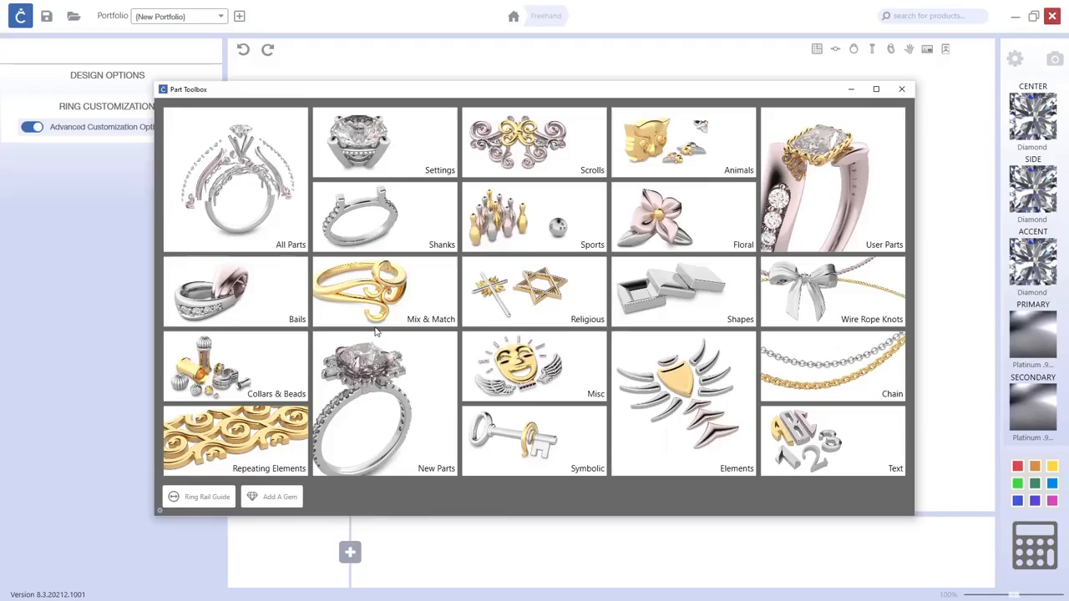
Start designing with the CP-MI-001 shank from the Mix & Match category.
click(405, 407)
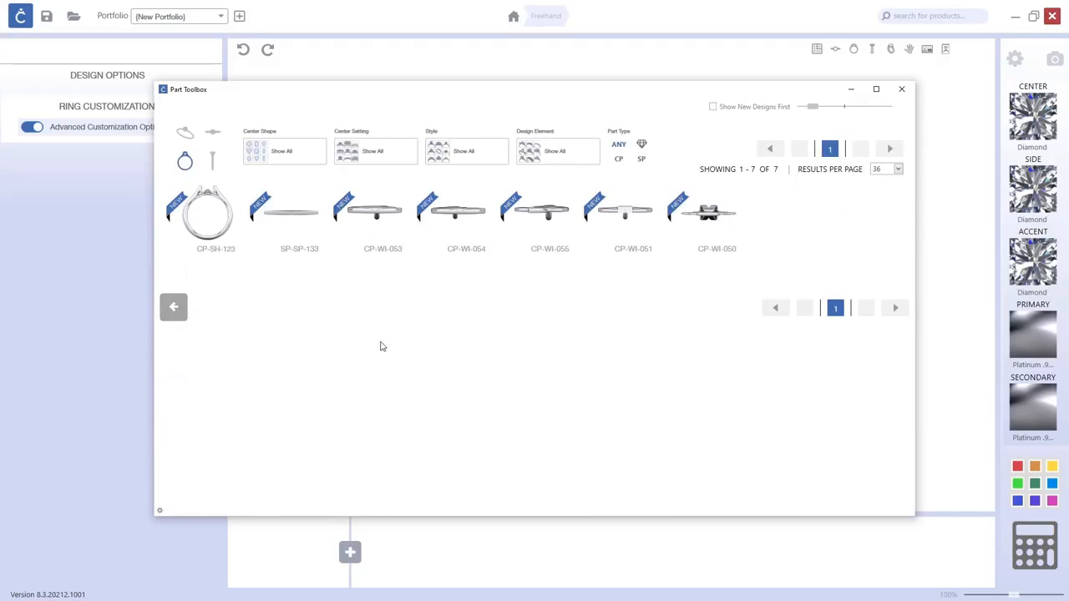
click(174, 306)
click(396, 290)
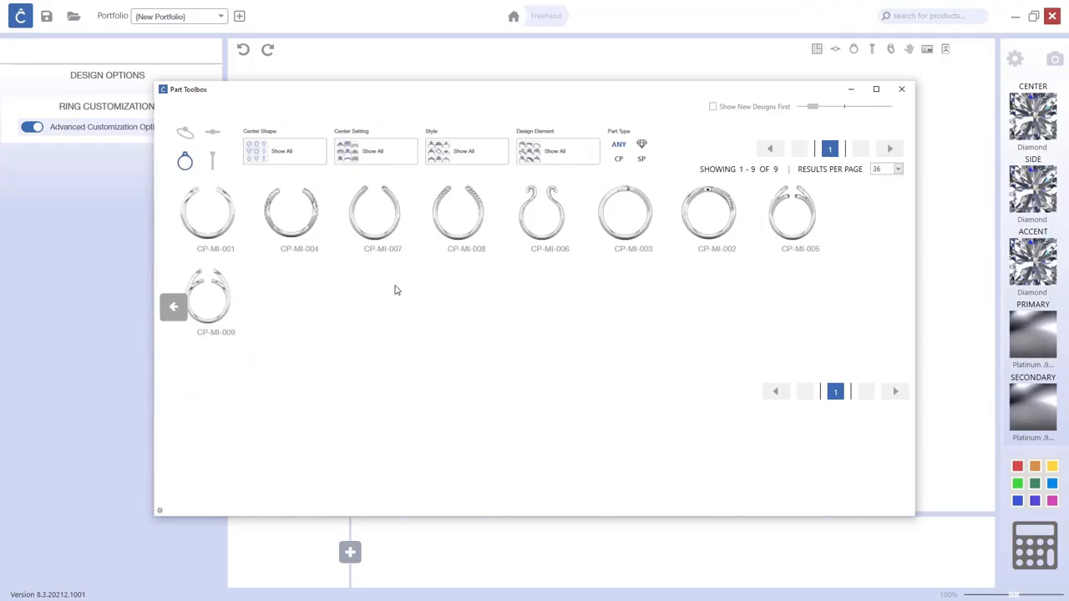
click(227, 226)
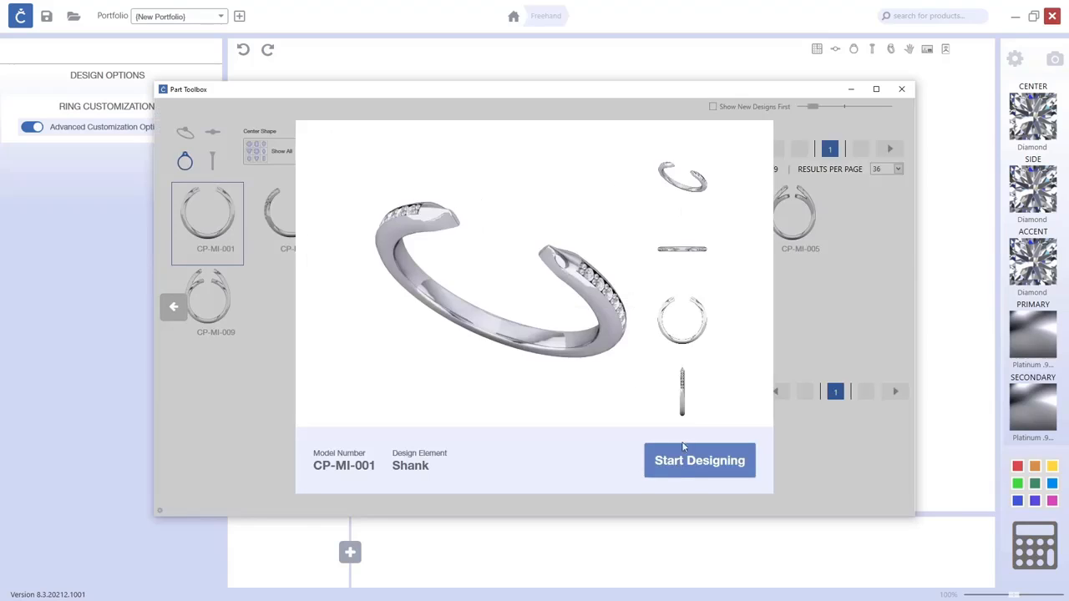
click(682, 463)
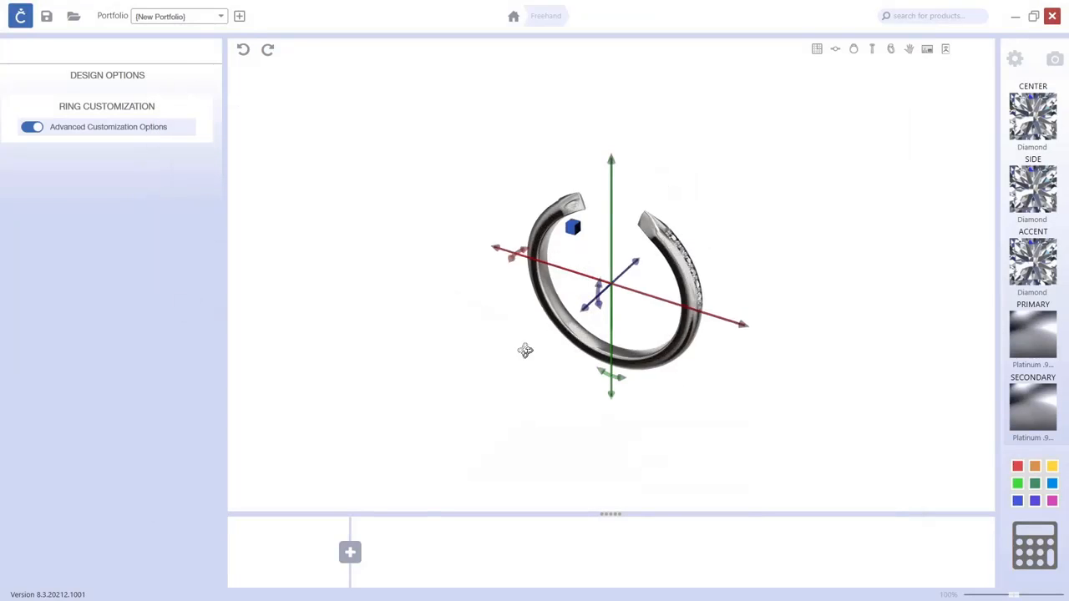
Orbit the view and review the shank's customization options.
drag(658, 408, 682, 319)
right_drag(683, 319, 713, 326)
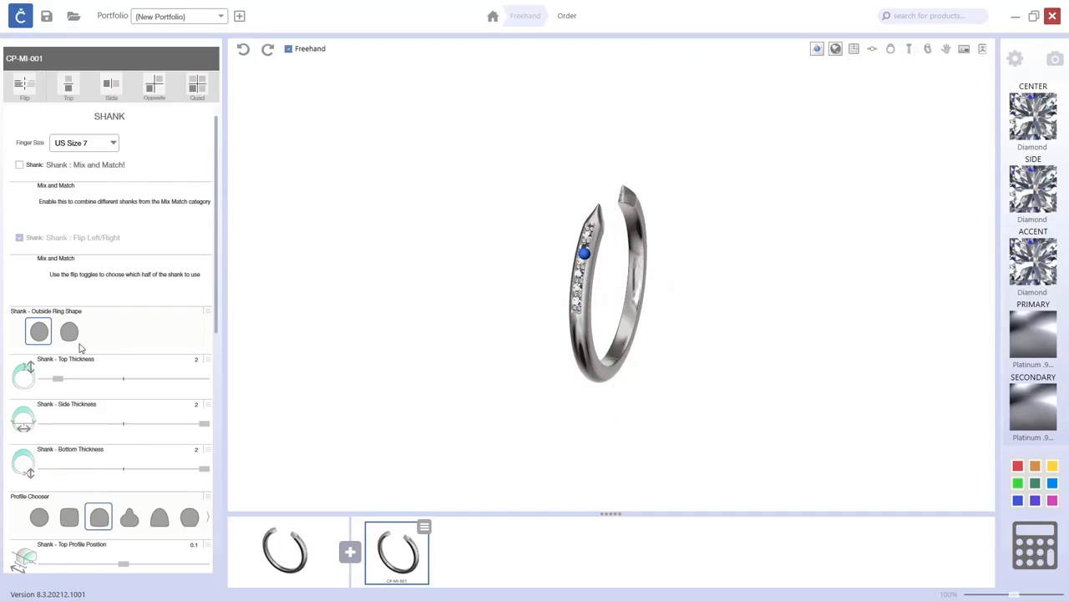
scroll(80, 348, down, 5)
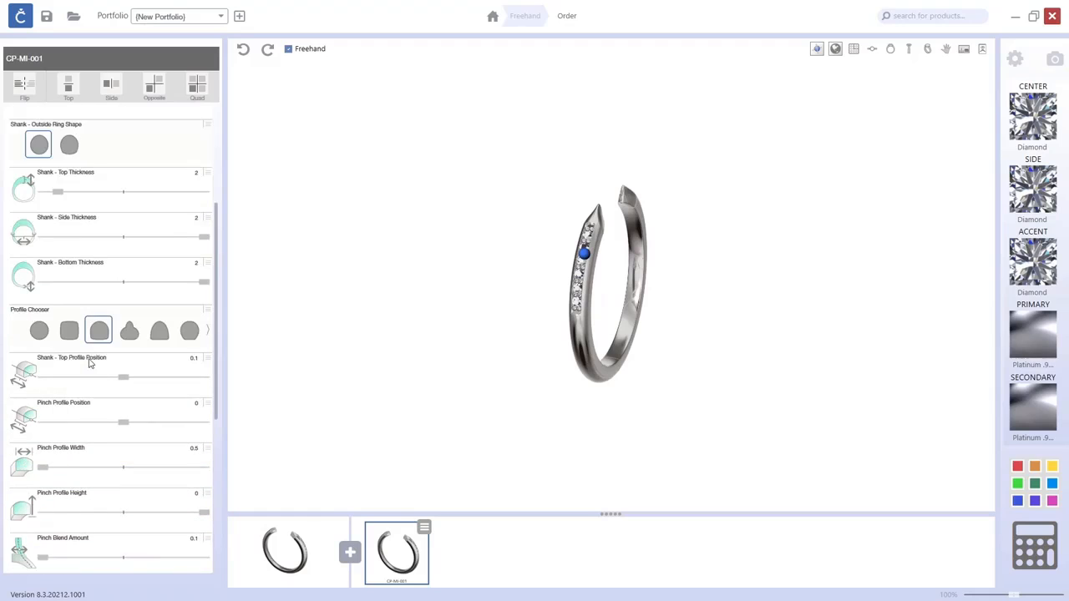
scroll(93, 363, down, 2)
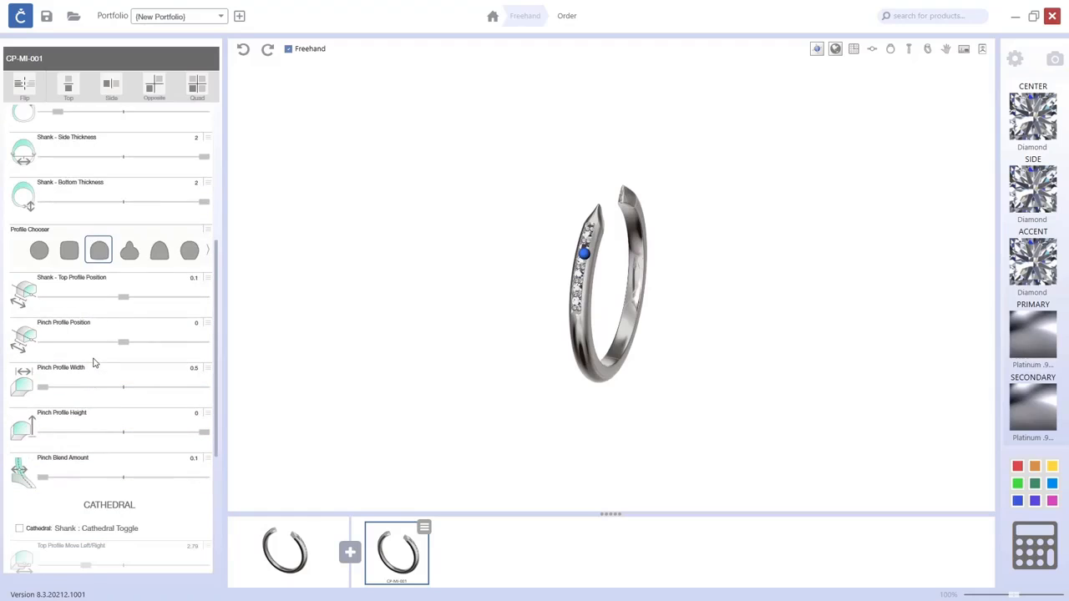
drag(481, 357, 436, 346)
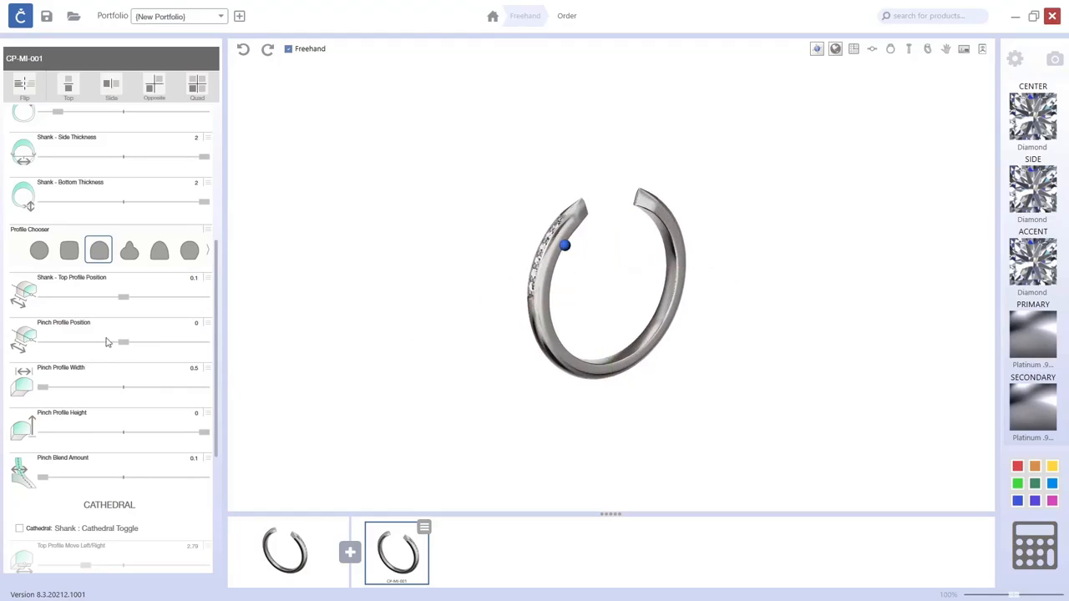
scroll(123, 328, up, 3)
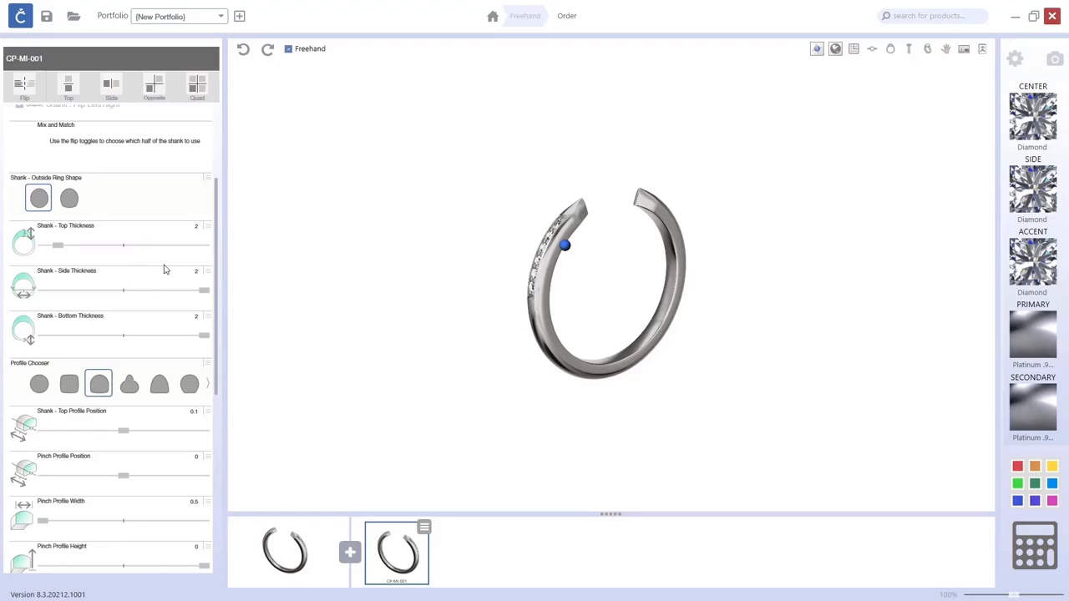
right_drag(390, 311, 339, 326)
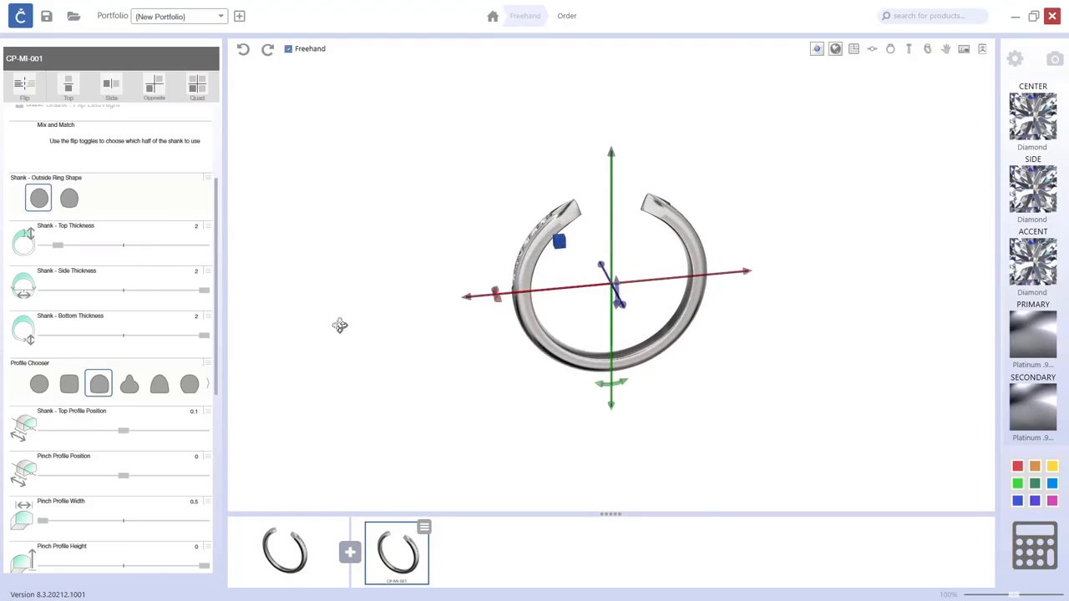
click(688, 443)
Add a Ring Rail Guide to the design.
click(349, 553)
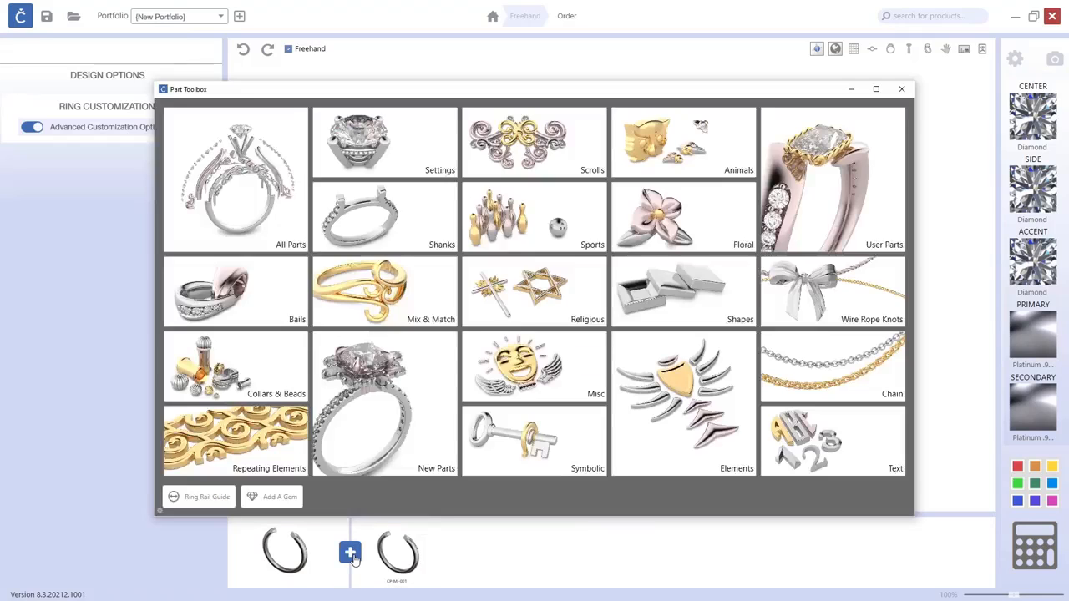
click(199, 500)
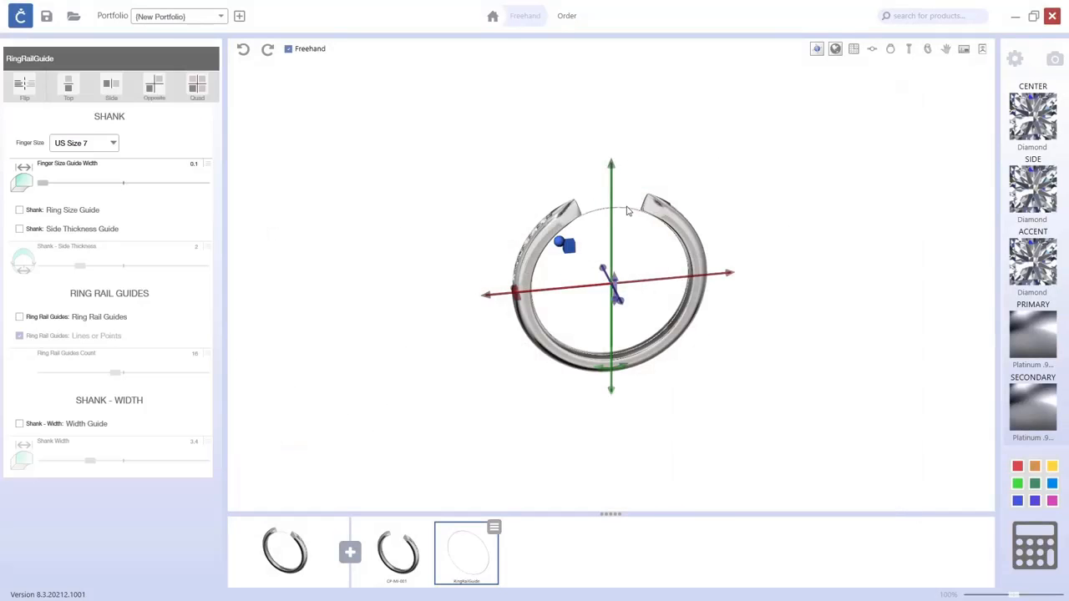
click(424, 274)
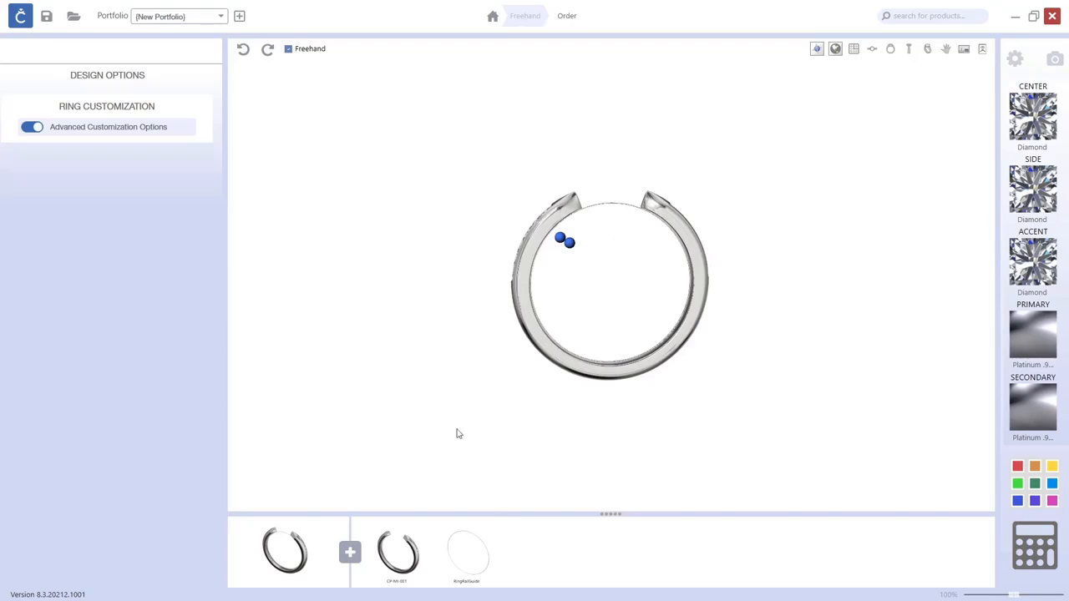
Add the CP-SE-016 single-stone setting from the Settings category.
click(351, 554)
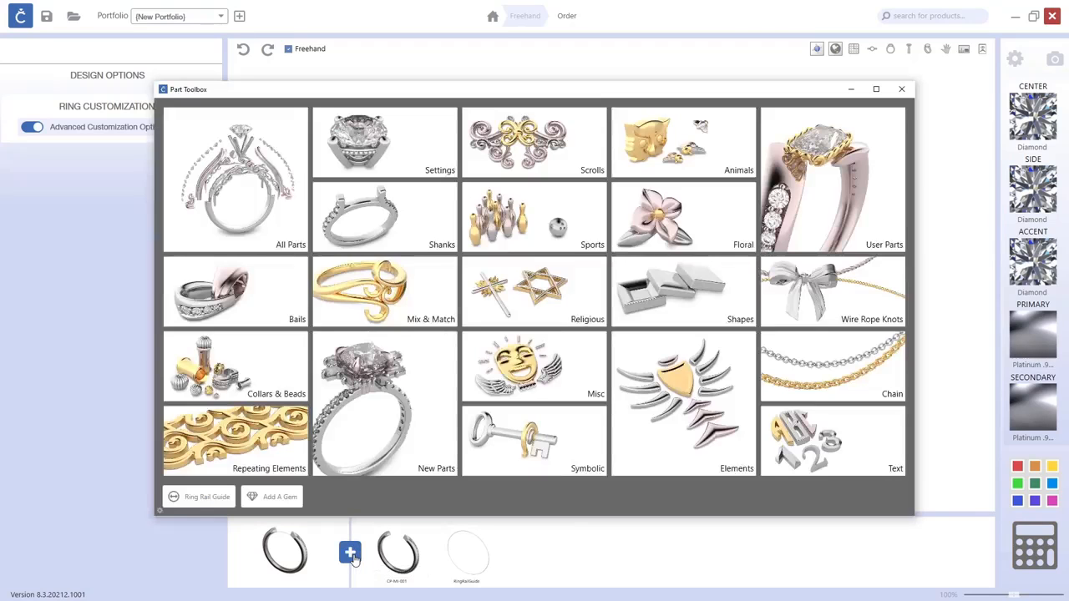
click(407, 162)
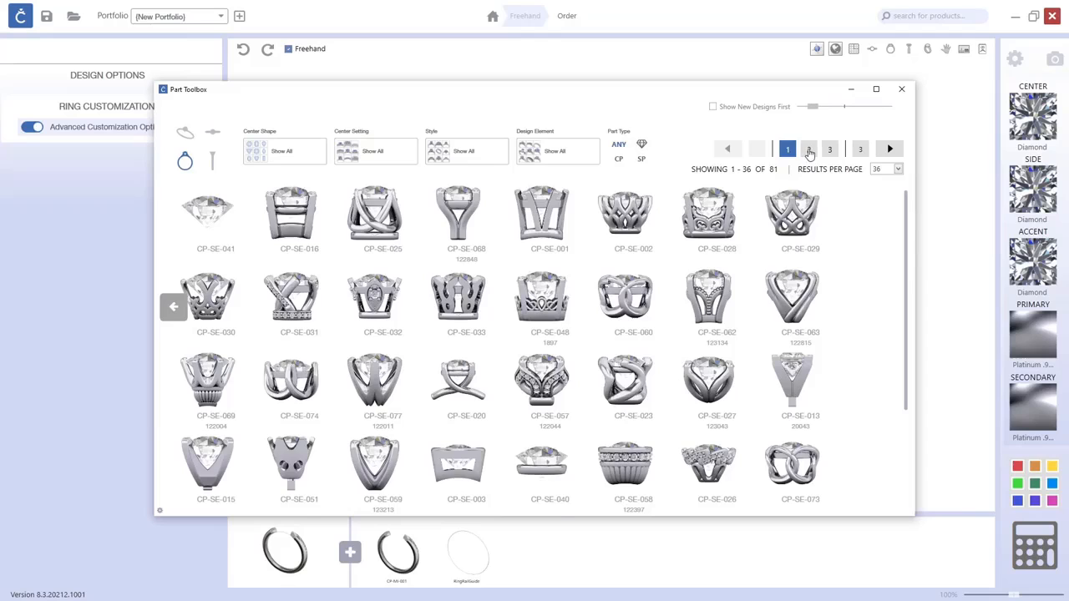
click(809, 152)
click(832, 152)
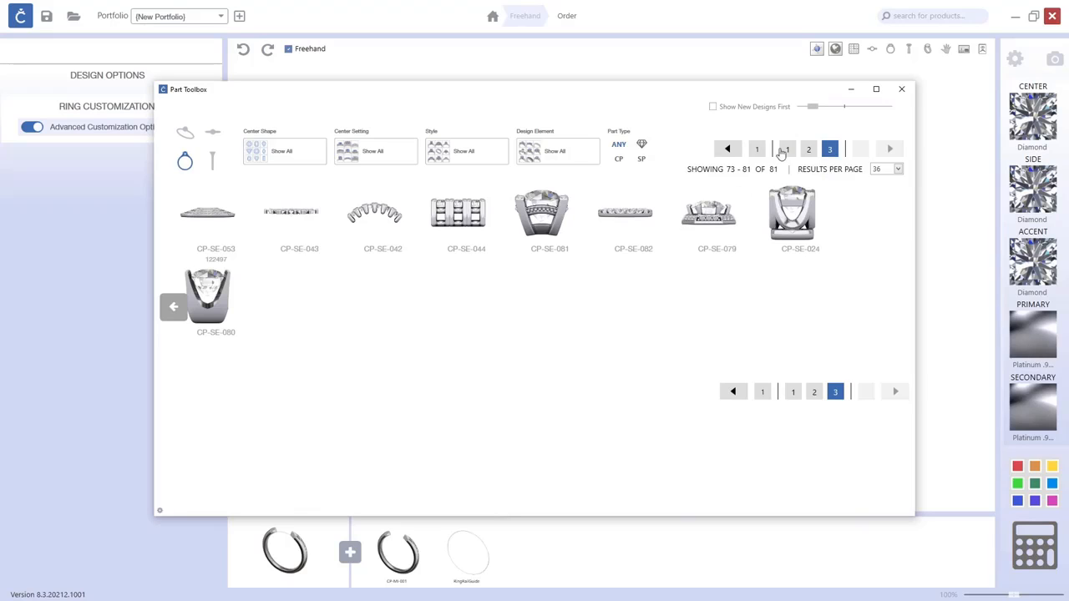
click(210, 137)
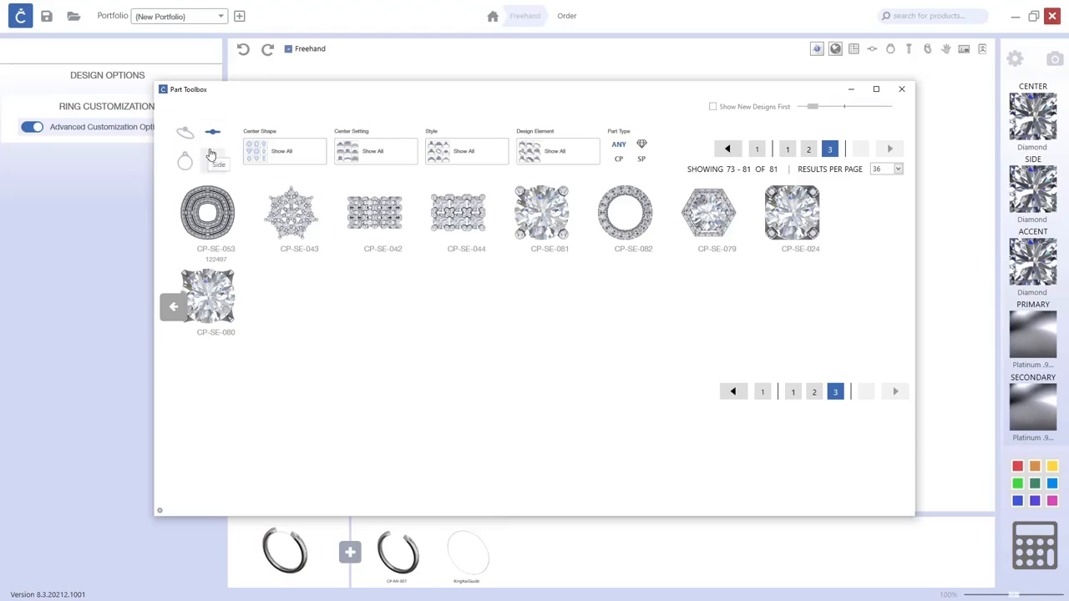
click(185, 160)
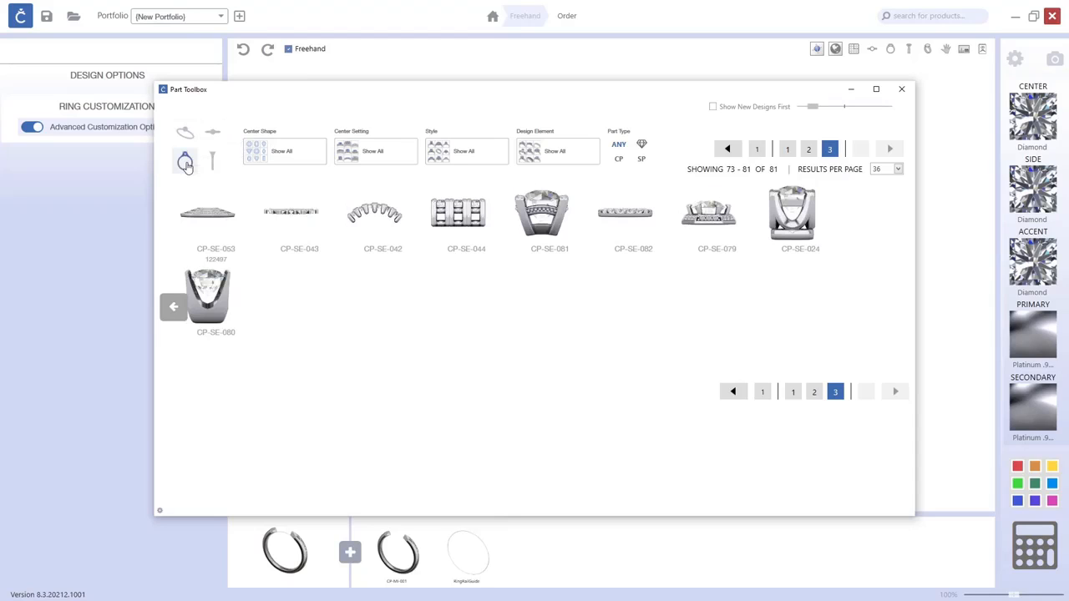
click(756, 149)
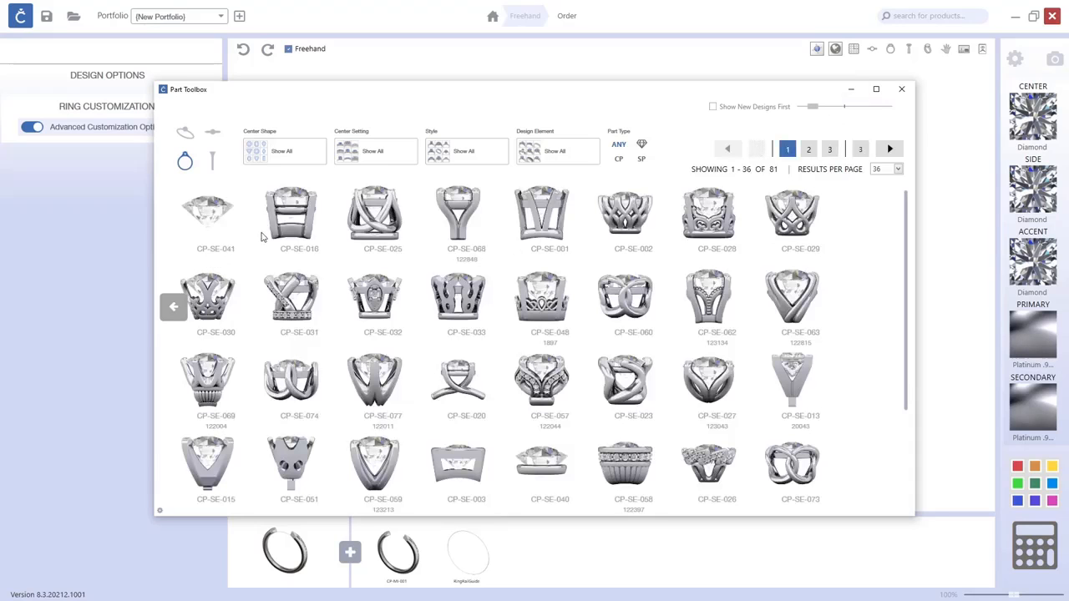
click(282, 229)
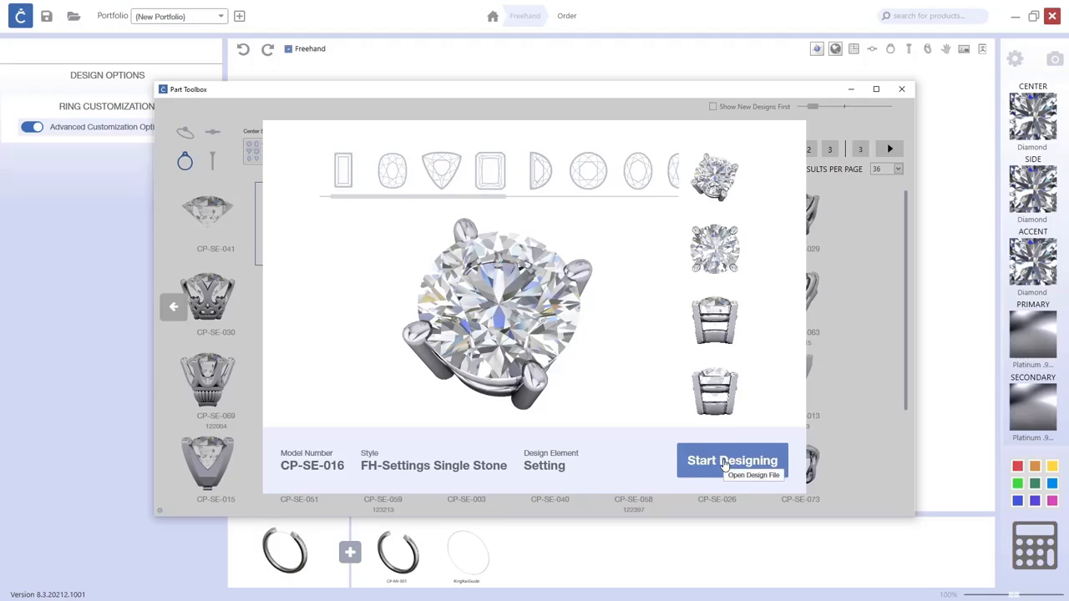
click(725, 465)
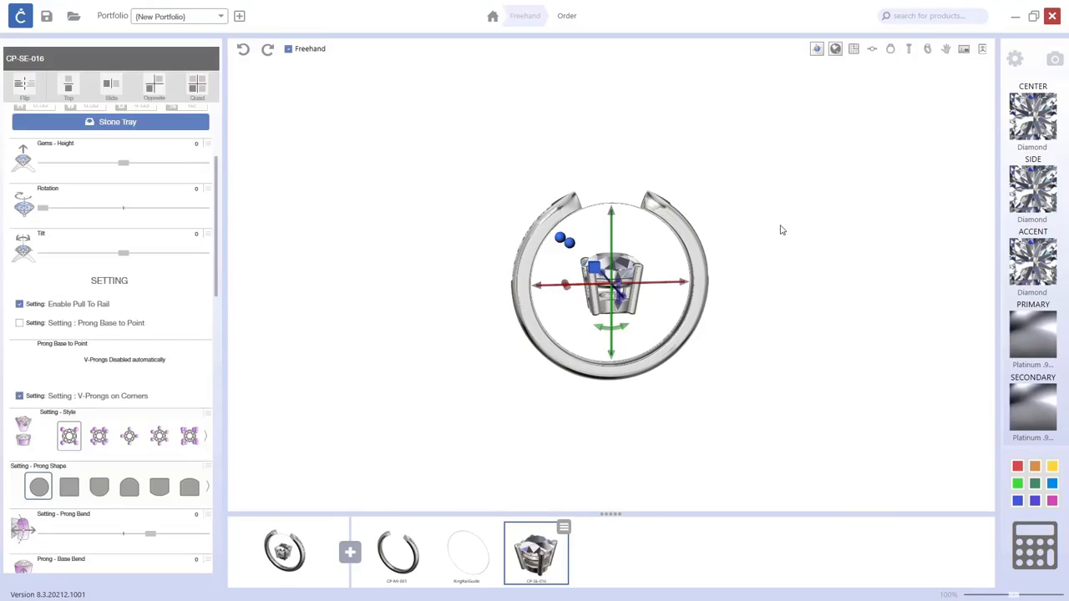
Move the CP-SE-016 setting upward so it sits on top of the shank.
scroll(603, 224, up, 2)
click(890, 48)
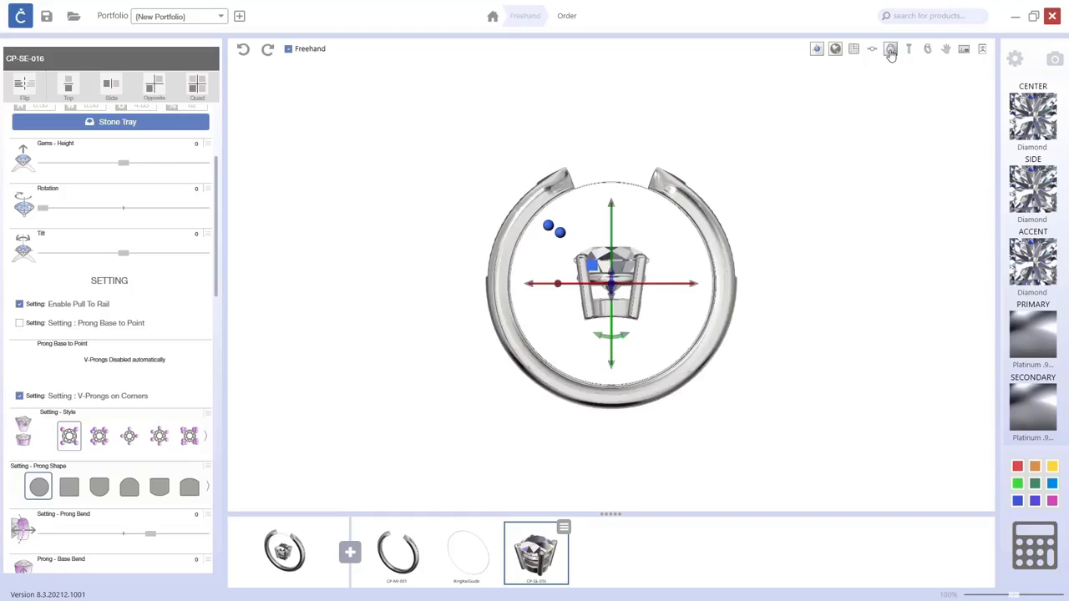
scroll(628, 223, up, 3)
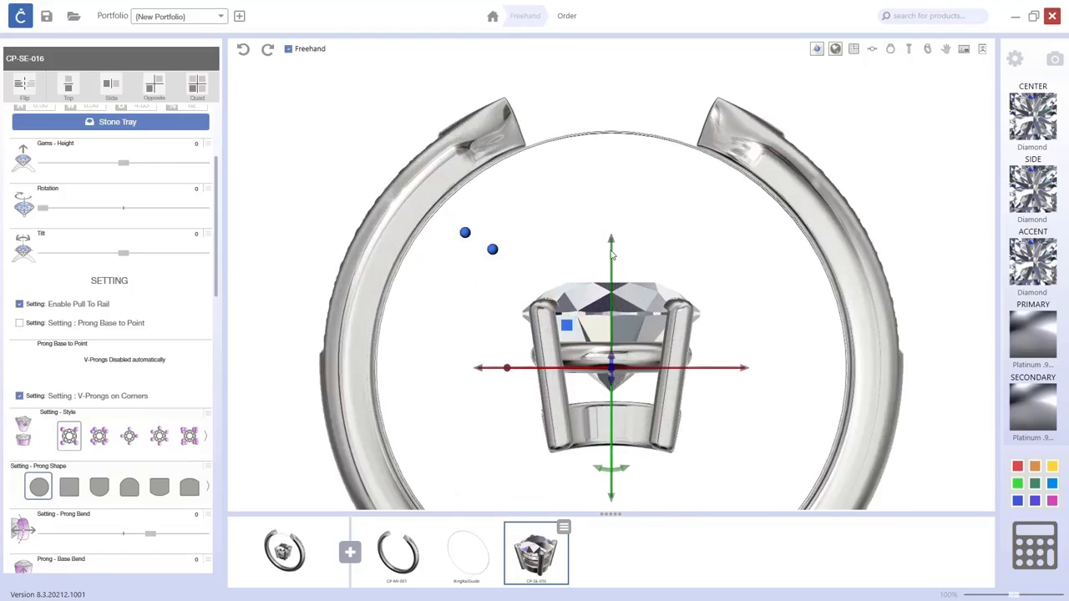
click(615, 225)
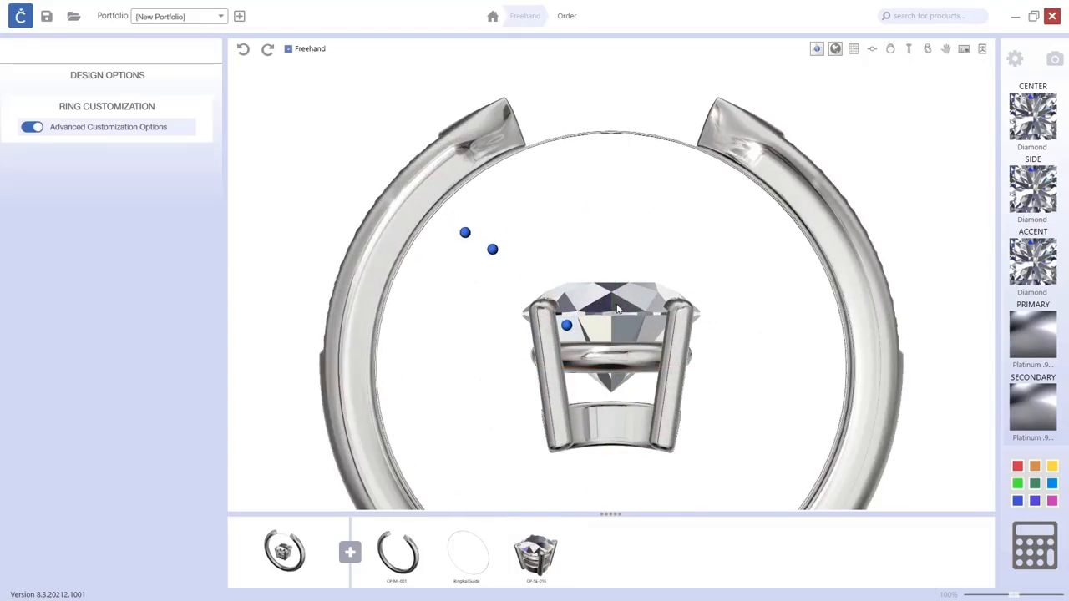
click(568, 330)
drag(612, 250, 618, 100)
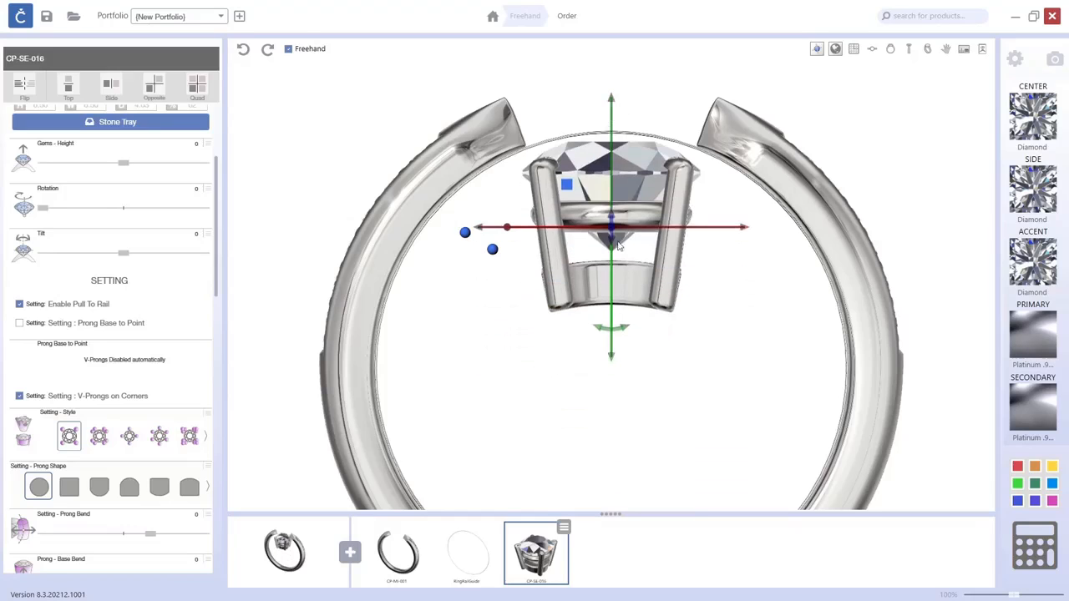
middle_drag(717, 346, 726, 480)
drag(620, 246, 635, 76)
click(544, 551)
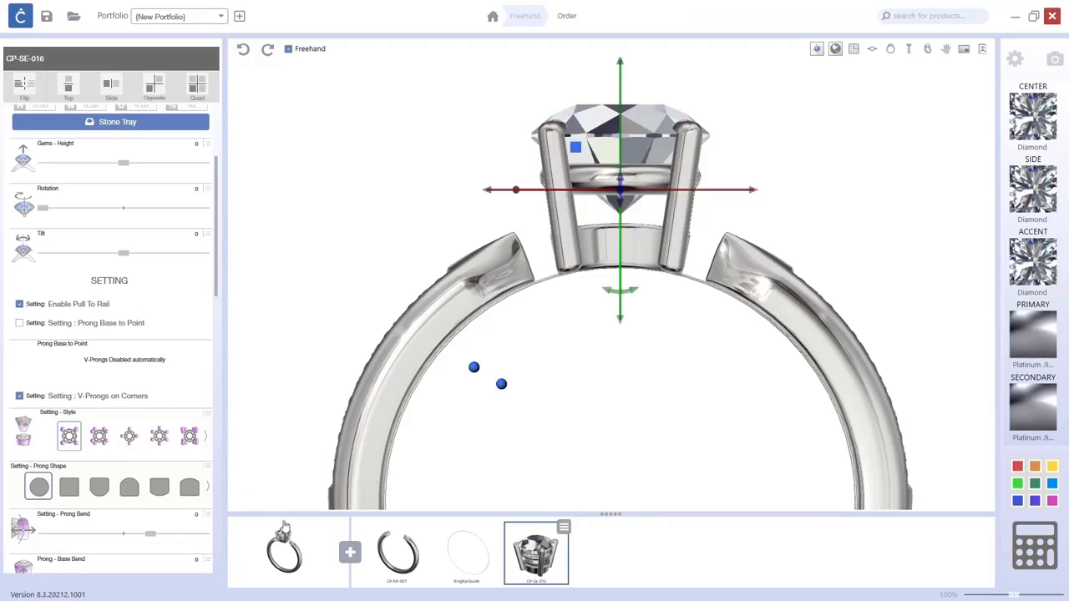
Switch the setting's style to the six-prong option.
click(928, 51)
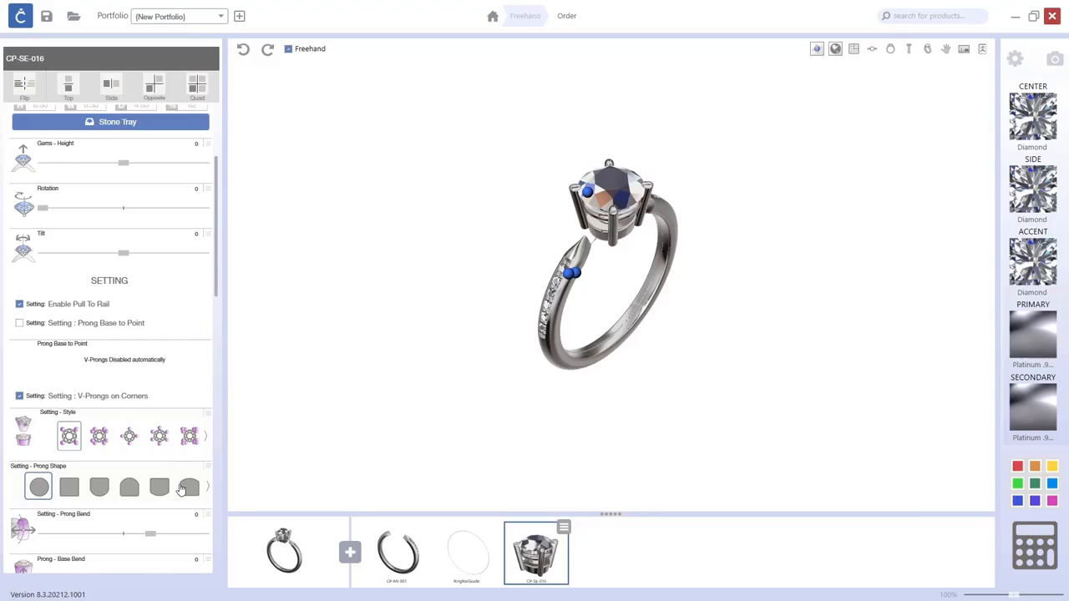
drag(215, 269, 221, 298)
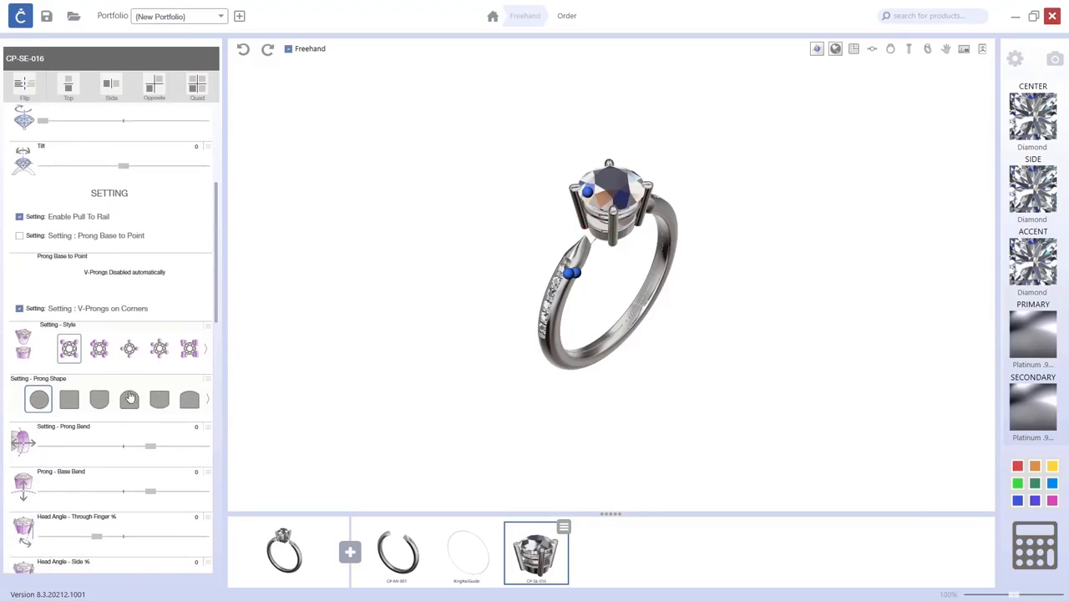
click(158, 354)
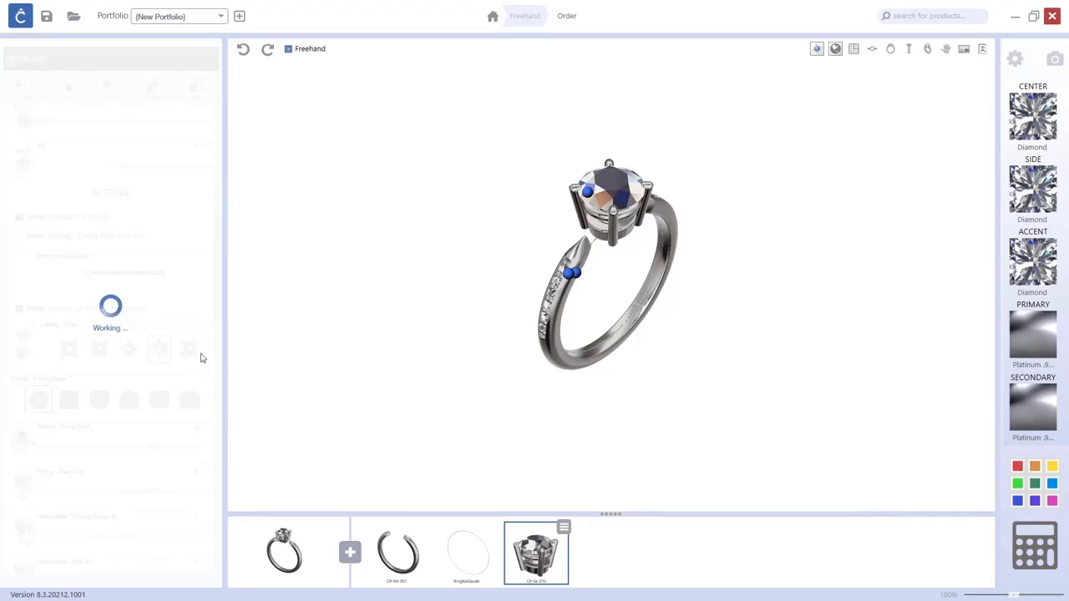
drag(696, 325, 654, 348)
click(490, 390)
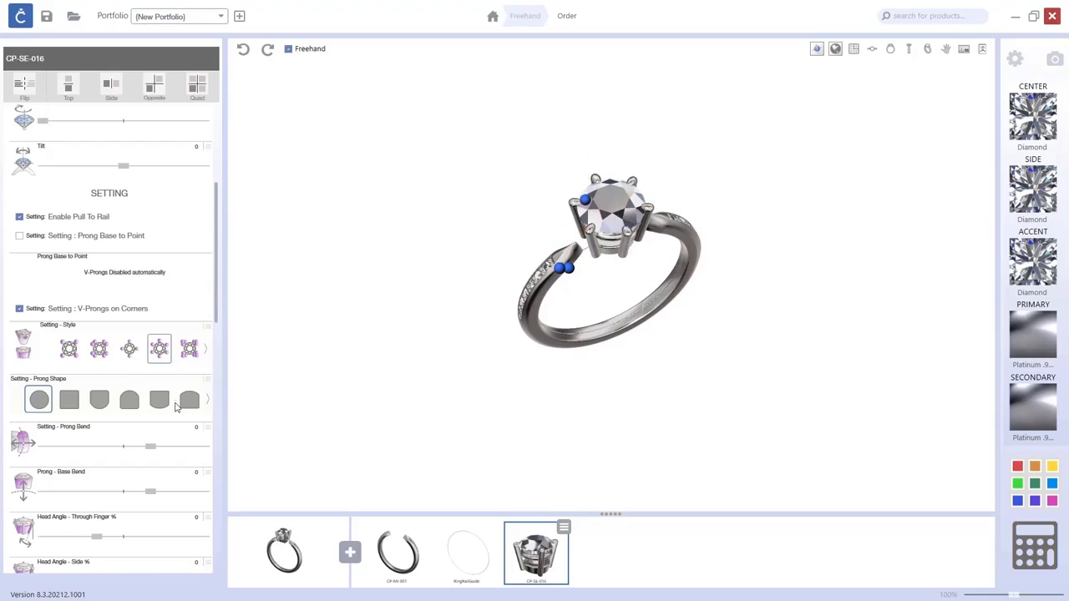
Change the center gem's shape to pear.
drag(214, 299, 217, 226)
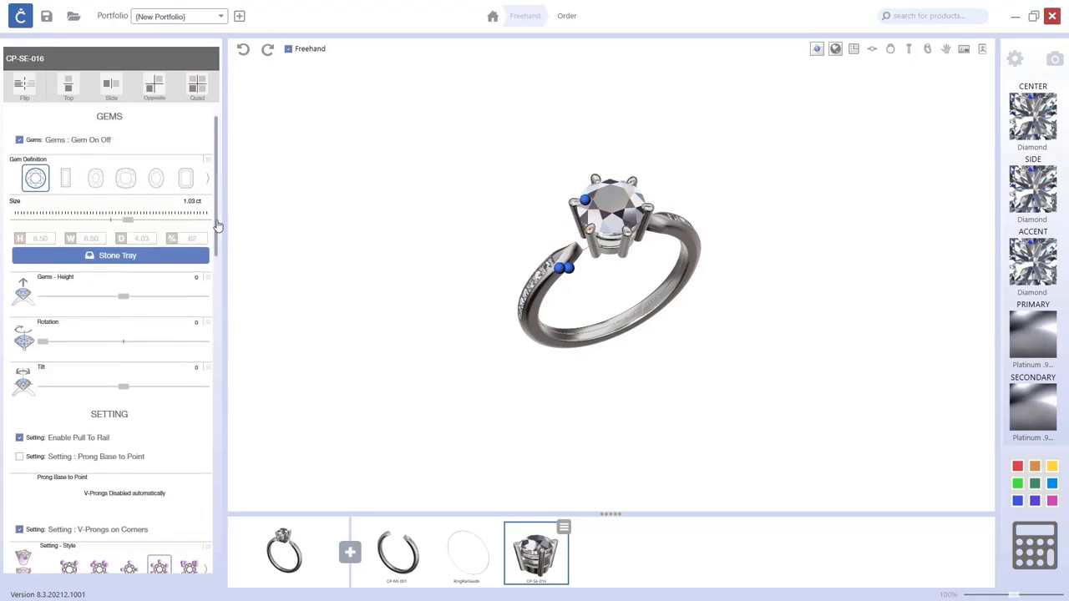
right_drag(700, 315, 606, 300)
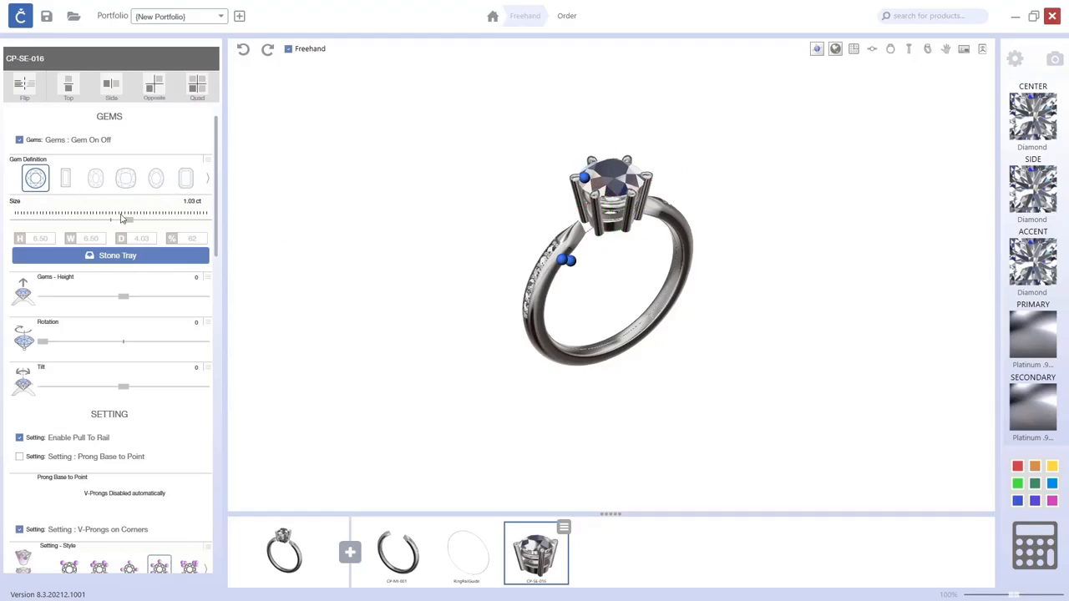
click(208, 178)
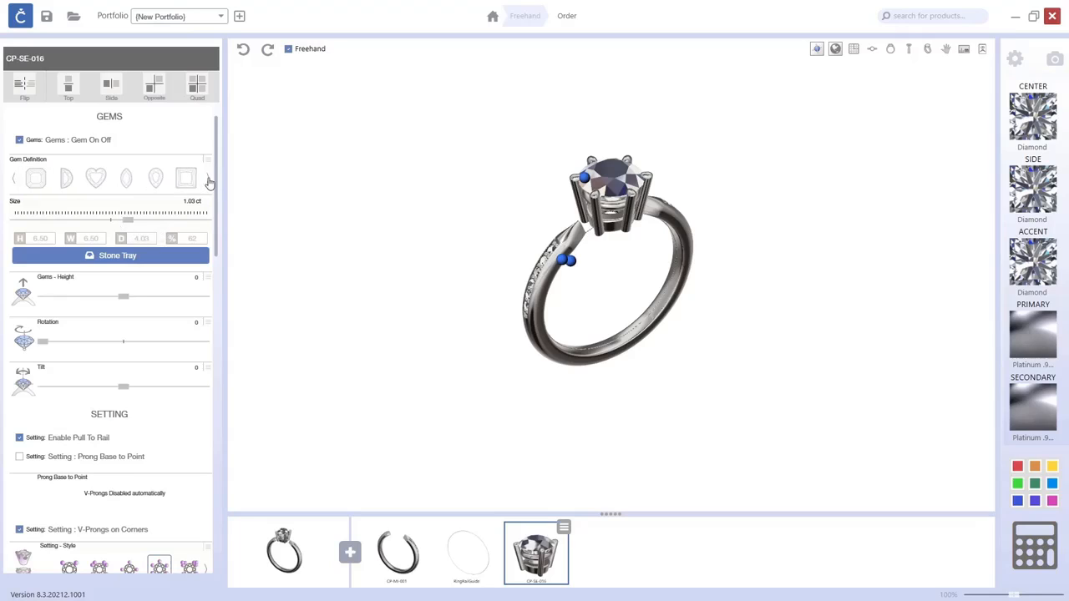
click(154, 180)
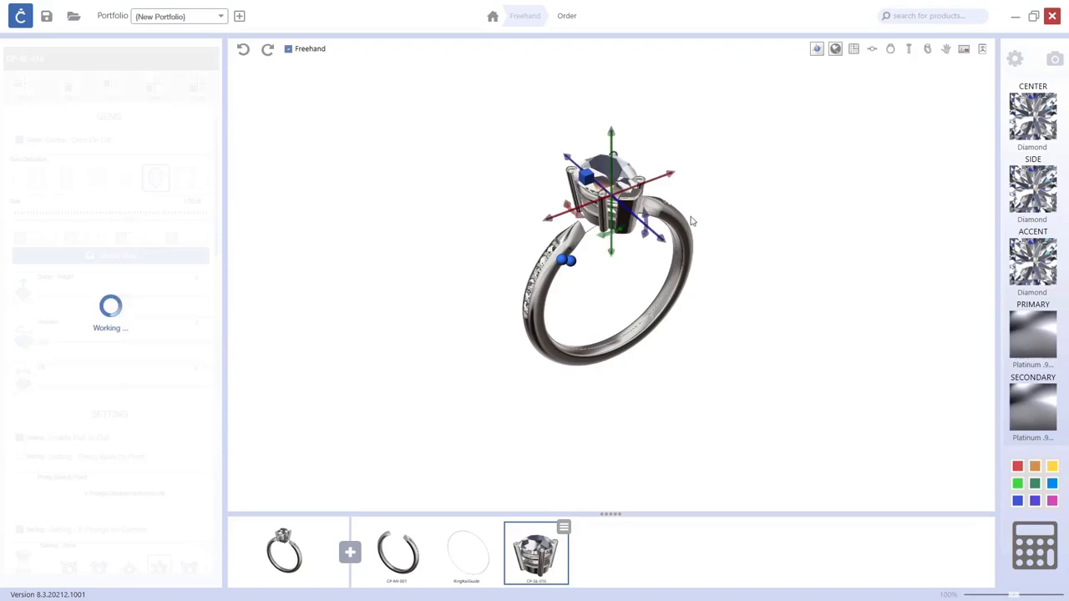
Select the CP-MI-001 shank and set its Top Profile Position to about 0.061.
right_drag(810, 235, 754, 175)
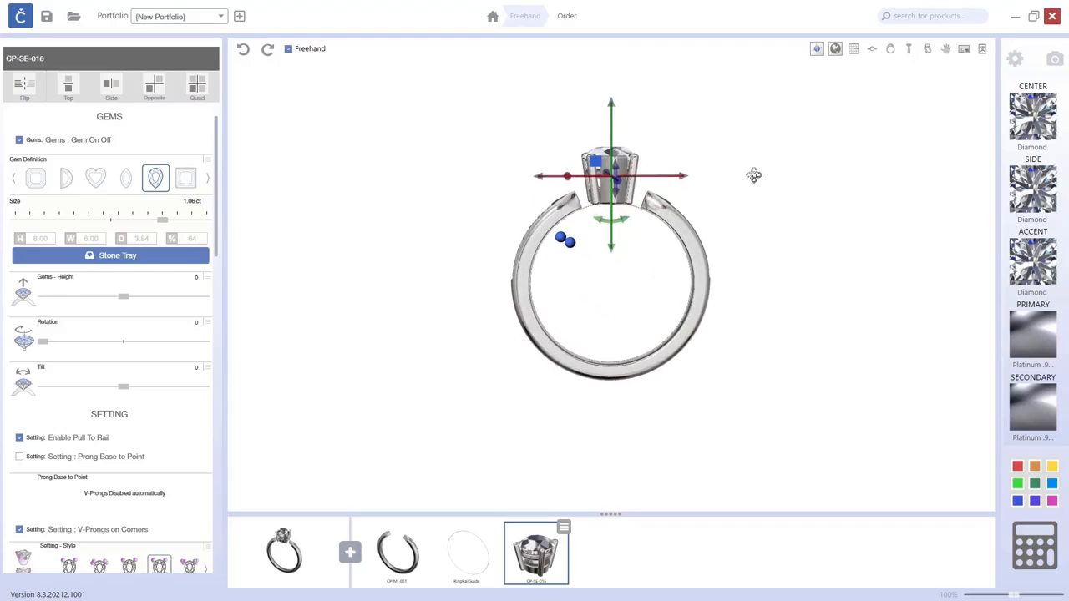
click(774, 274)
right_drag(761, 292, 840, 345)
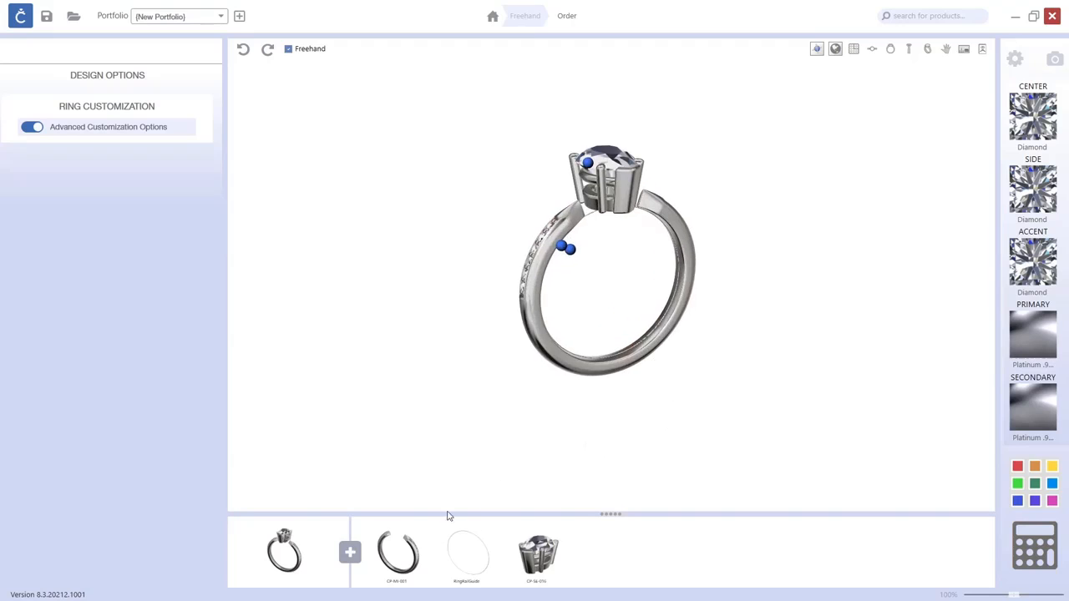
click(407, 556)
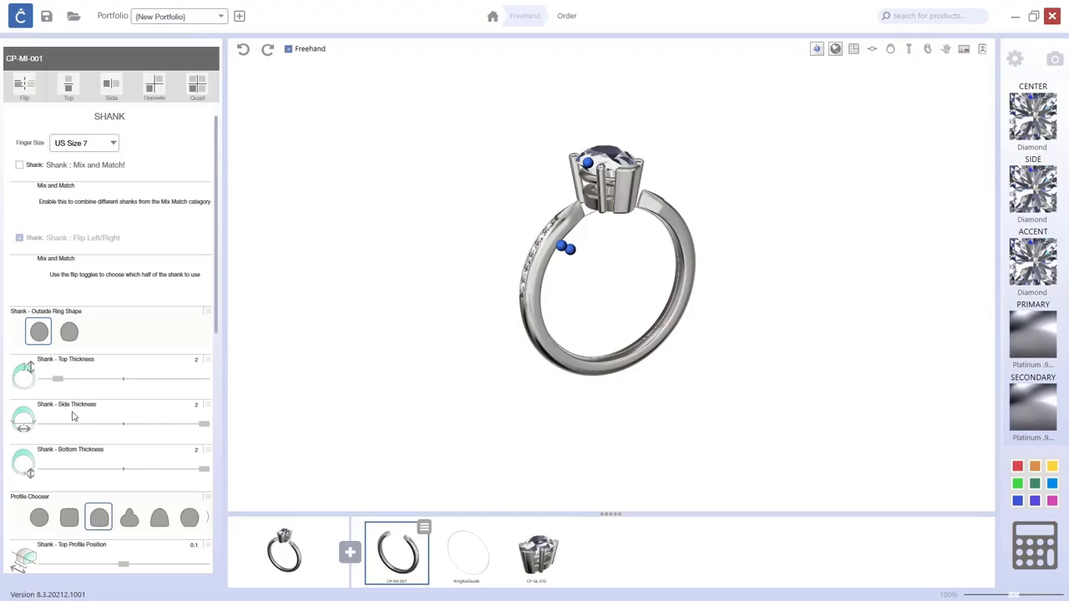
scroll(142, 328, down, 2)
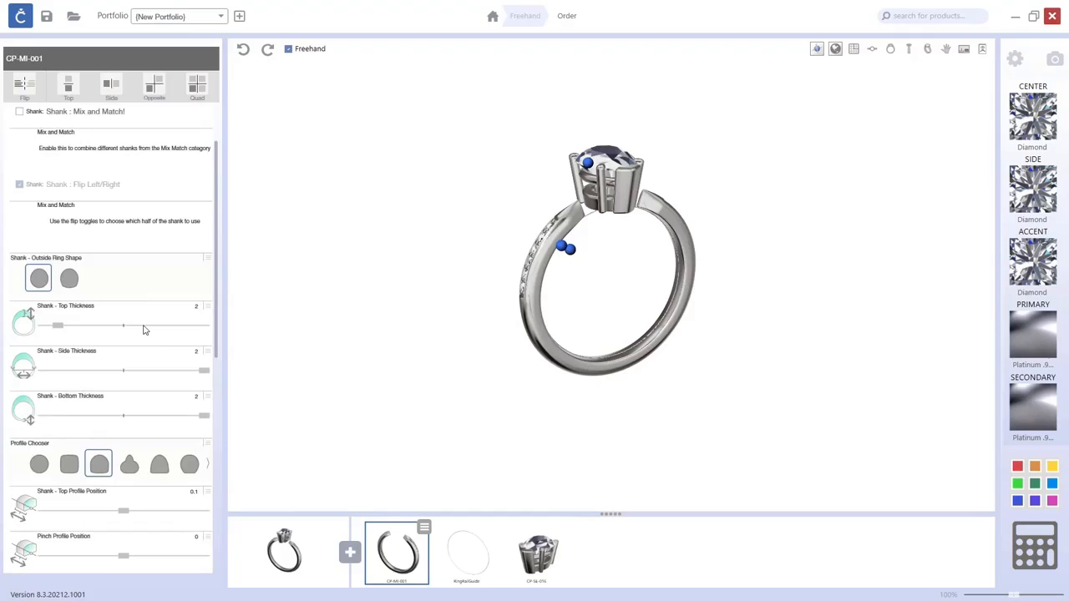
scroll(143, 330, down, 5)
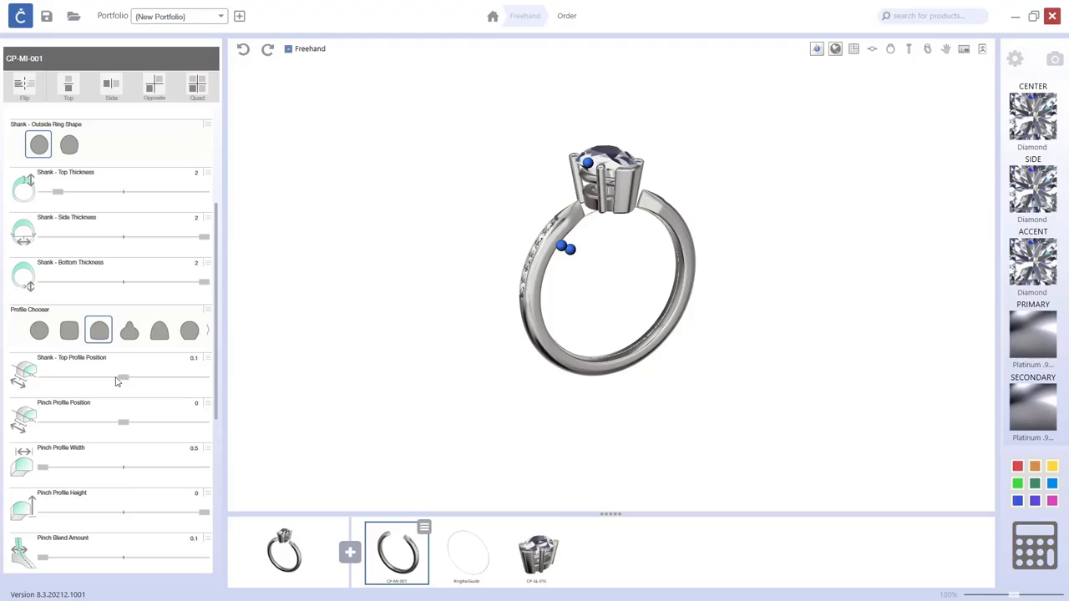
drag(124, 380, 190, 381)
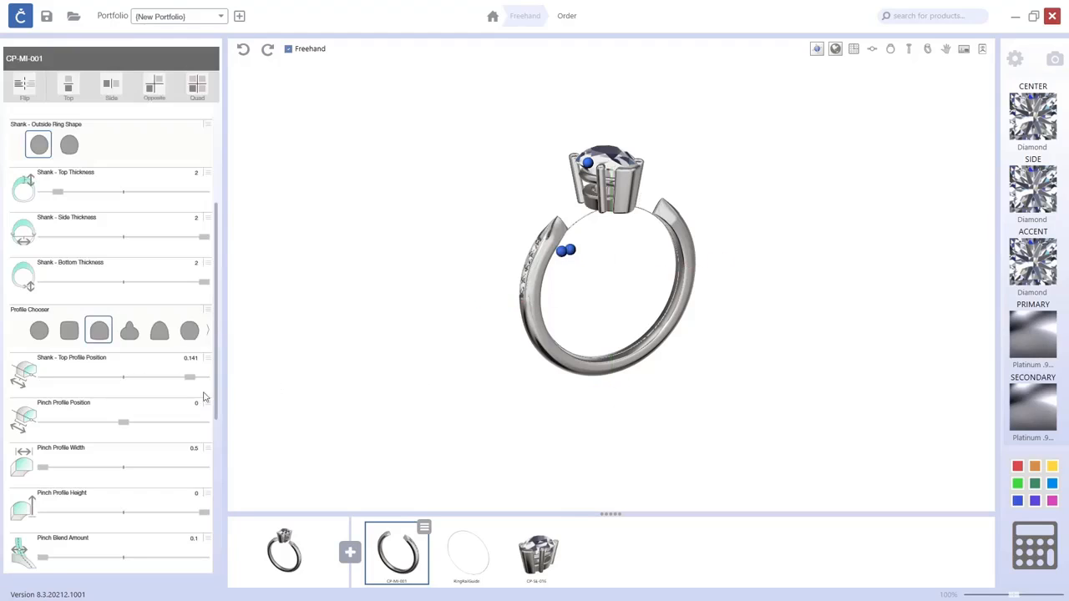
drag(177, 382, 64, 382)
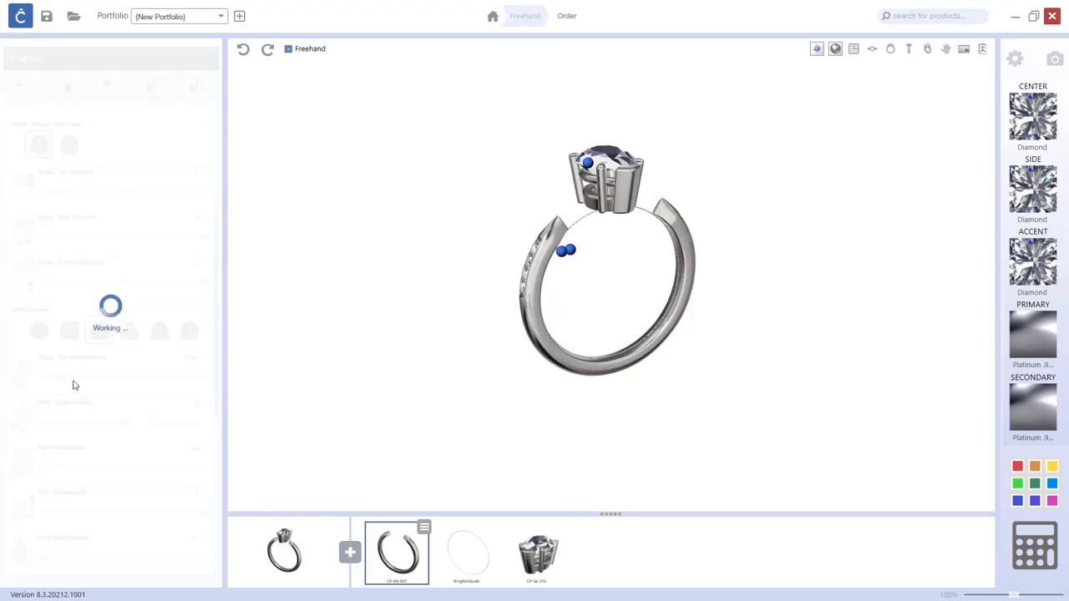
Turn on the shank's Cathedral toggle.
mouse_move(639, 313)
right_down()
mouse_move(691, 318)
mouse_move(647, 313)
right_up()
scroll(601, 242, up, 3)
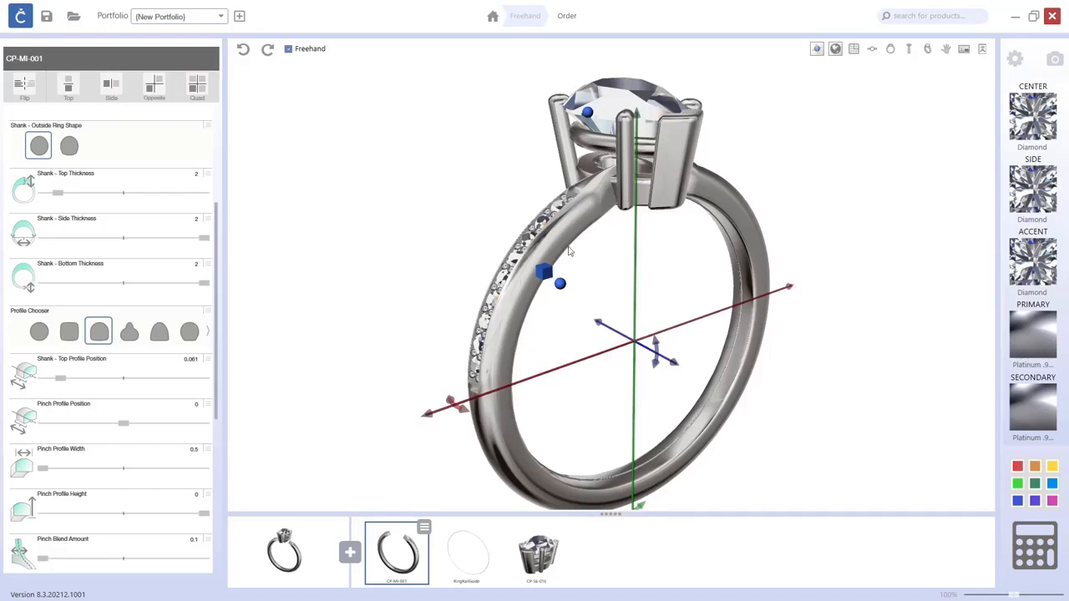
right_drag(569, 399, 505, 391)
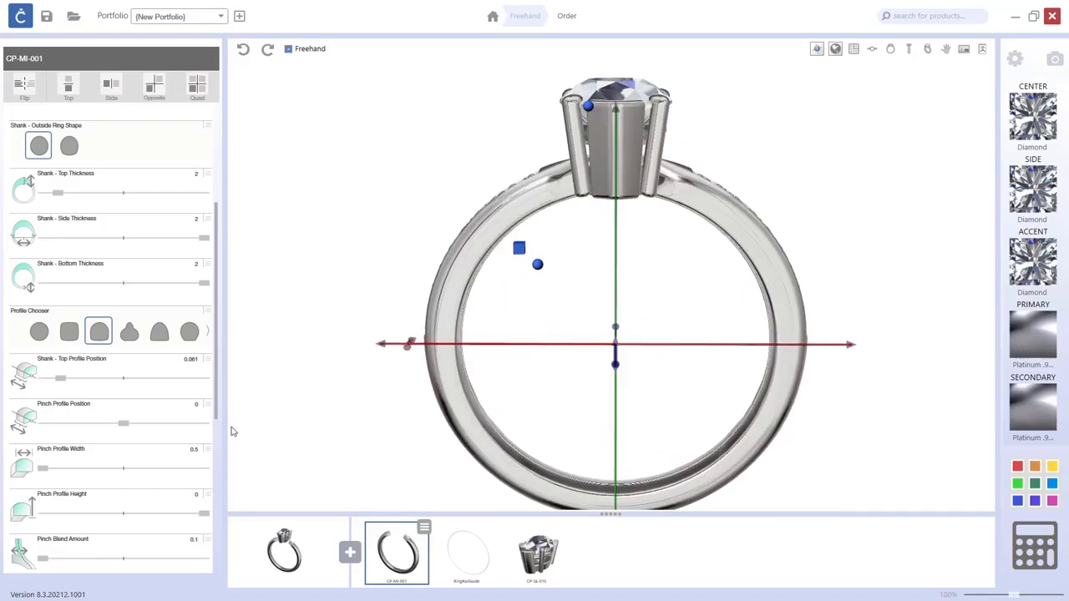
drag(217, 402, 212, 496)
scroll(179, 487, down, 1)
click(20, 385)
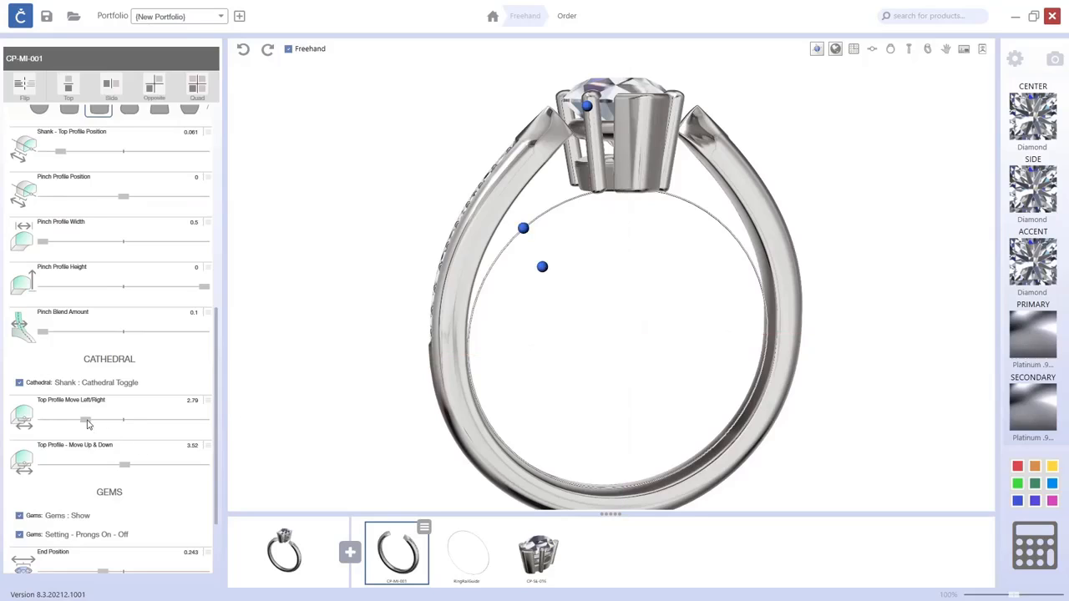
Adjust the cathedral top profile, setting Move Left/Right to 2.19 and Move Up & Down to 2.66.
drag(90, 421, 119, 426)
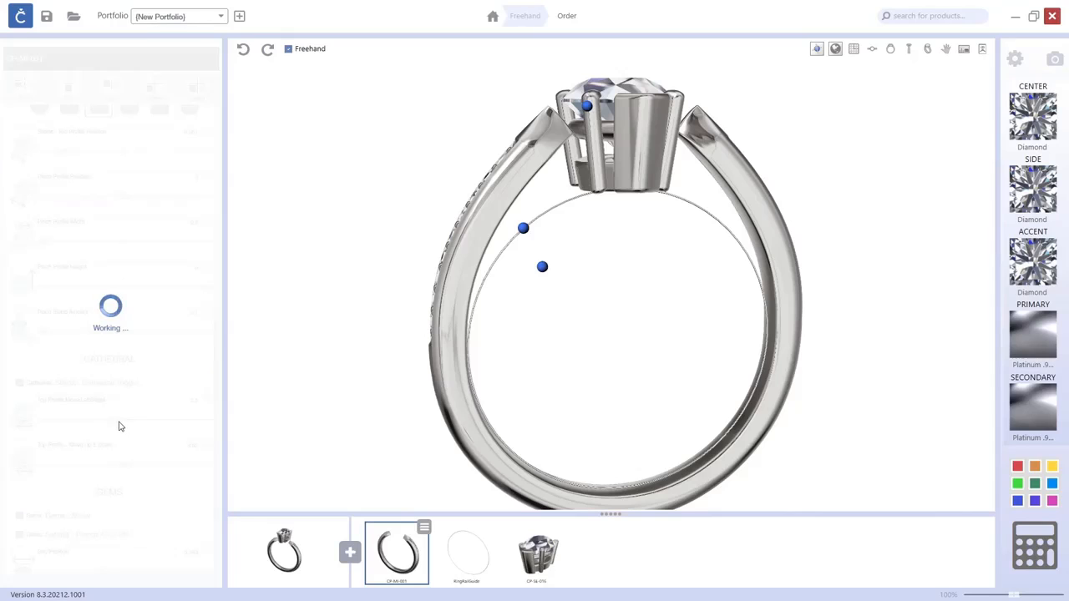
drag(118, 426, 56, 422)
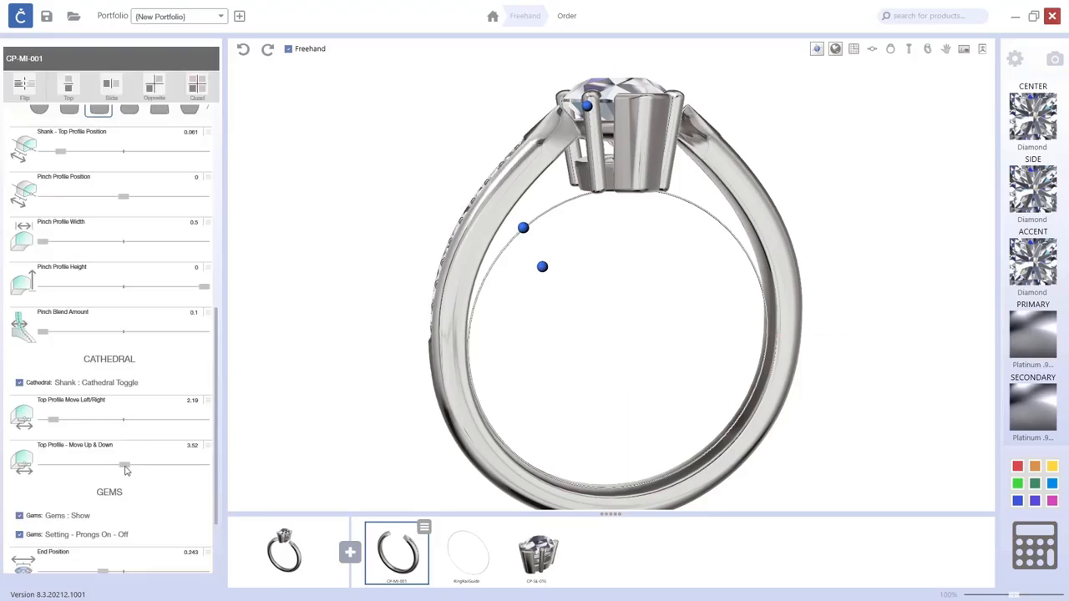
drag(128, 470, 159, 471)
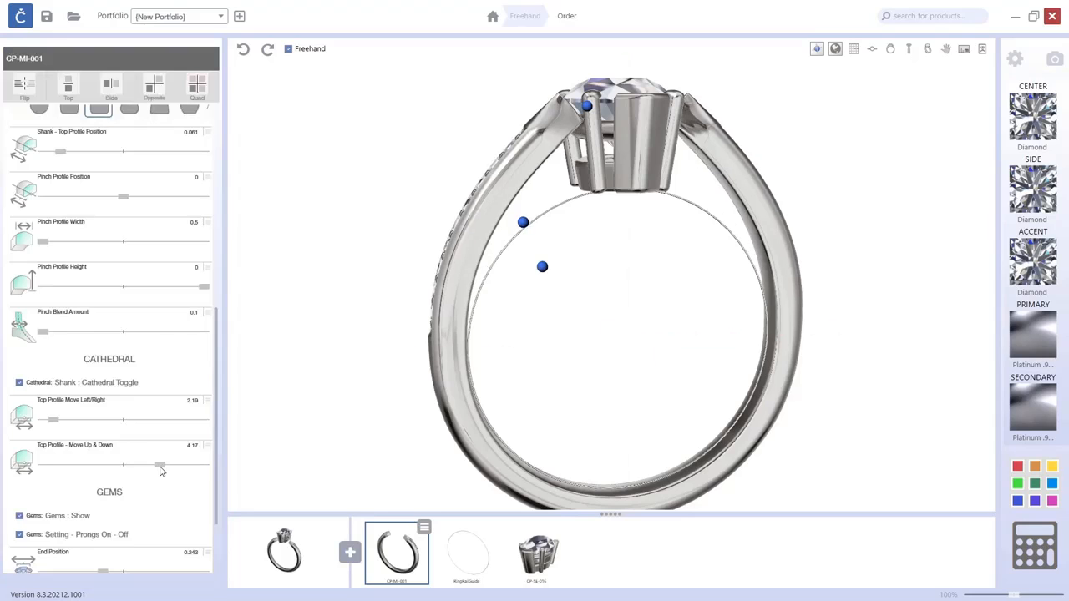
drag(161, 471, 81, 468)
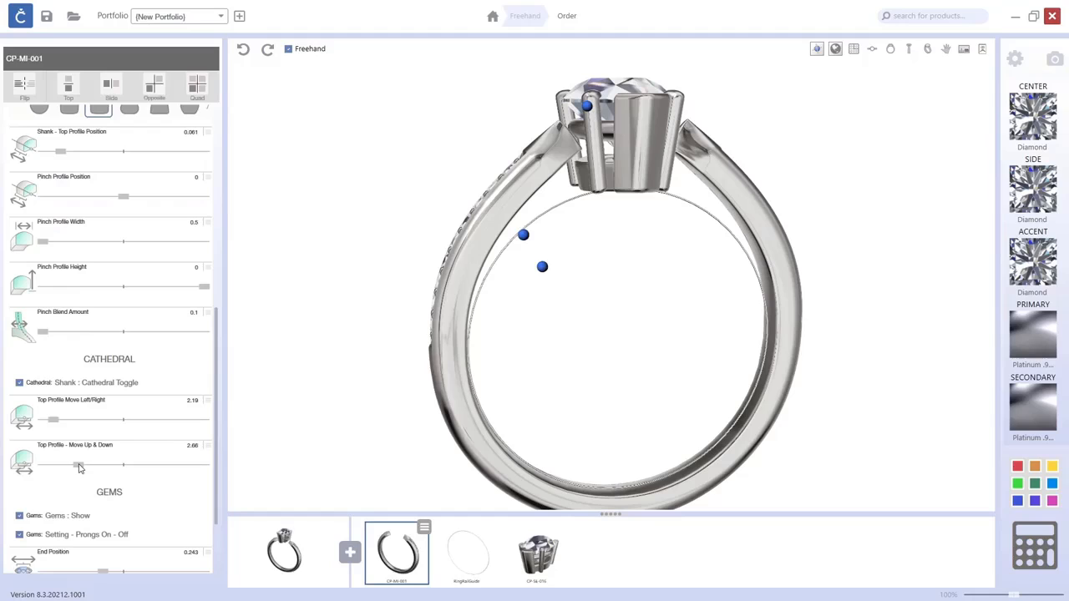
Set the cathedral Move Left/Right to 2 and raise Move Up & Down slightly.
drag(55, 420, 46, 422)
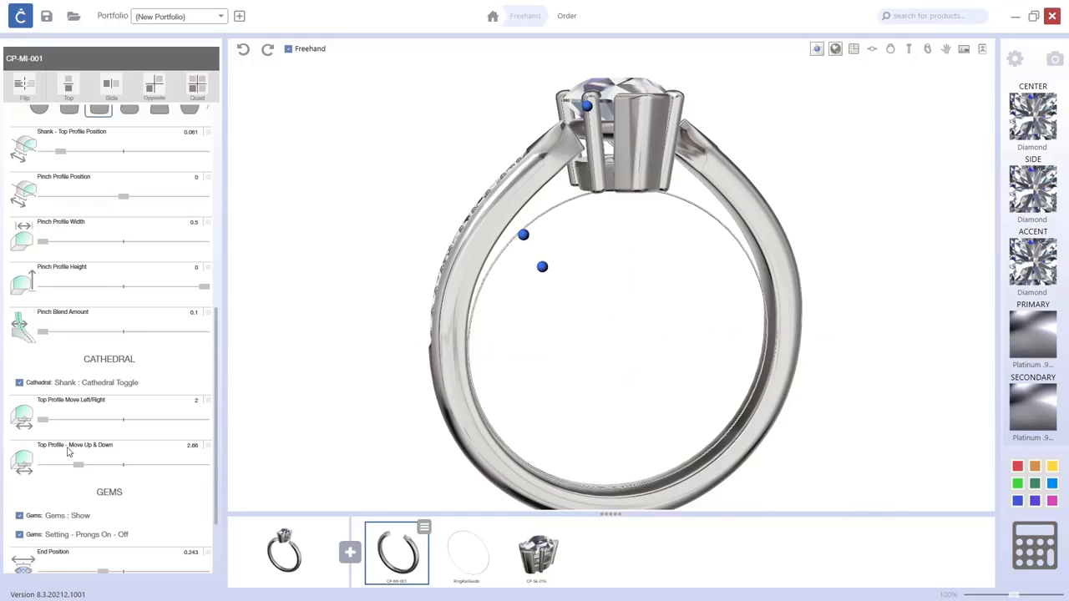
drag(78, 467, 94, 468)
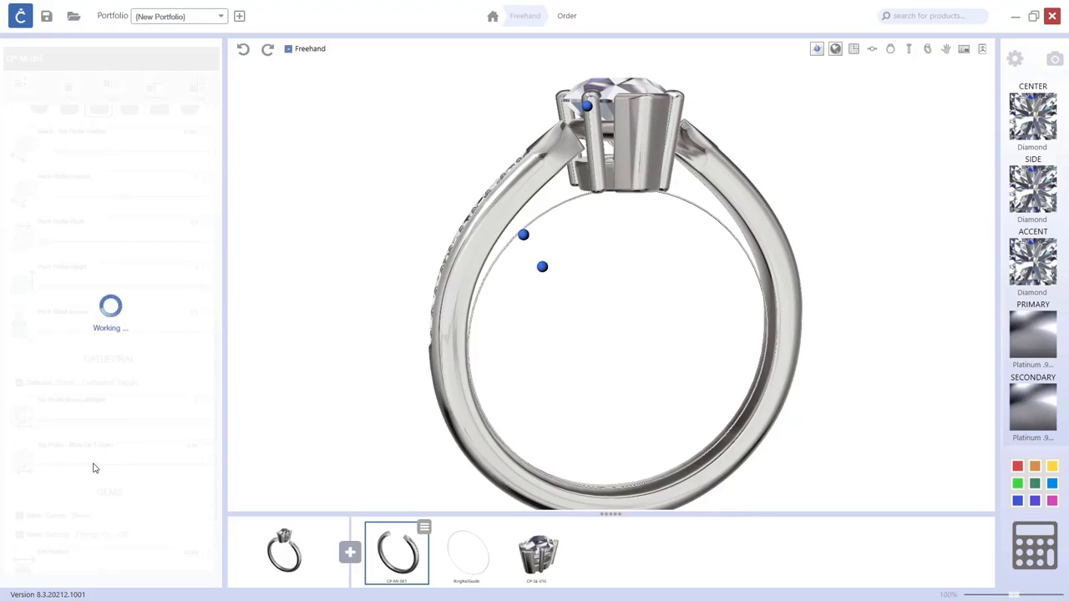
drag(94, 467, 119, 470)
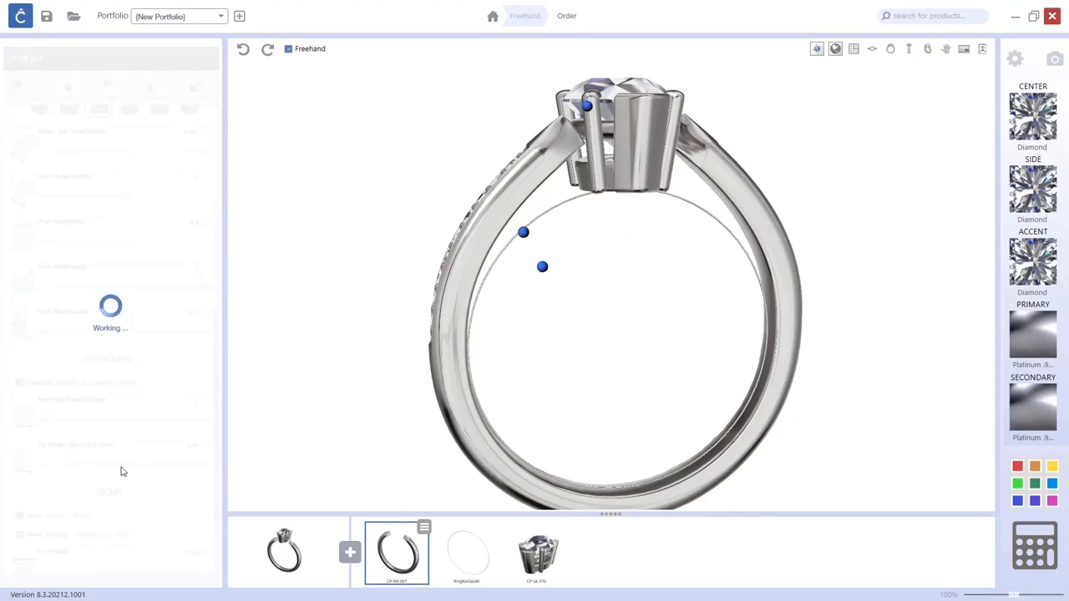
right_drag(654, 154, 639, 288)
click(864, 247)
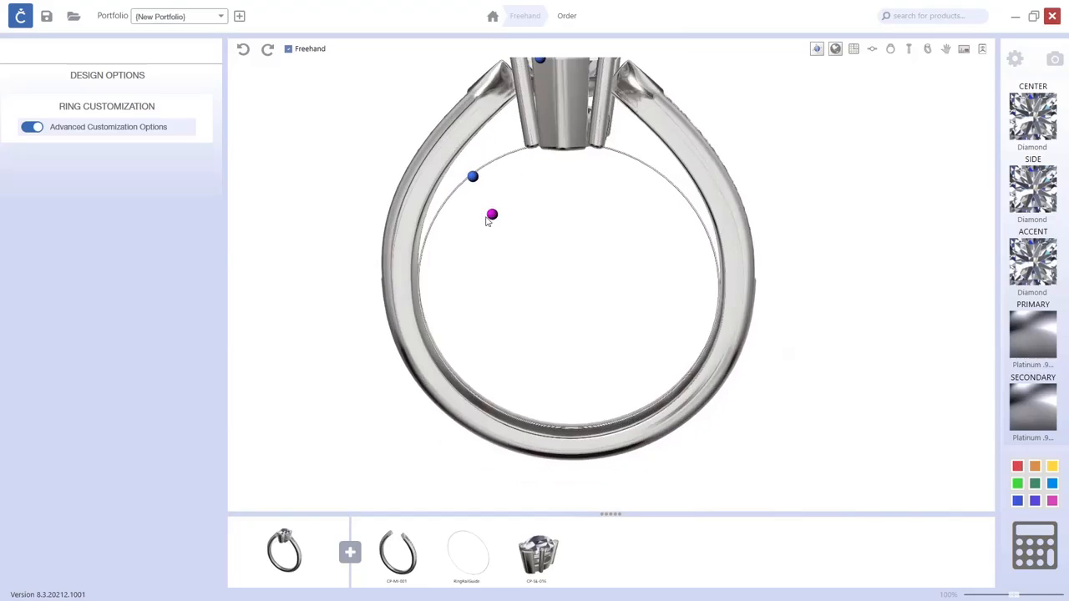
Add the CP-WI-008 wire part from the Wire Rope Knots category.
click(350, 553)
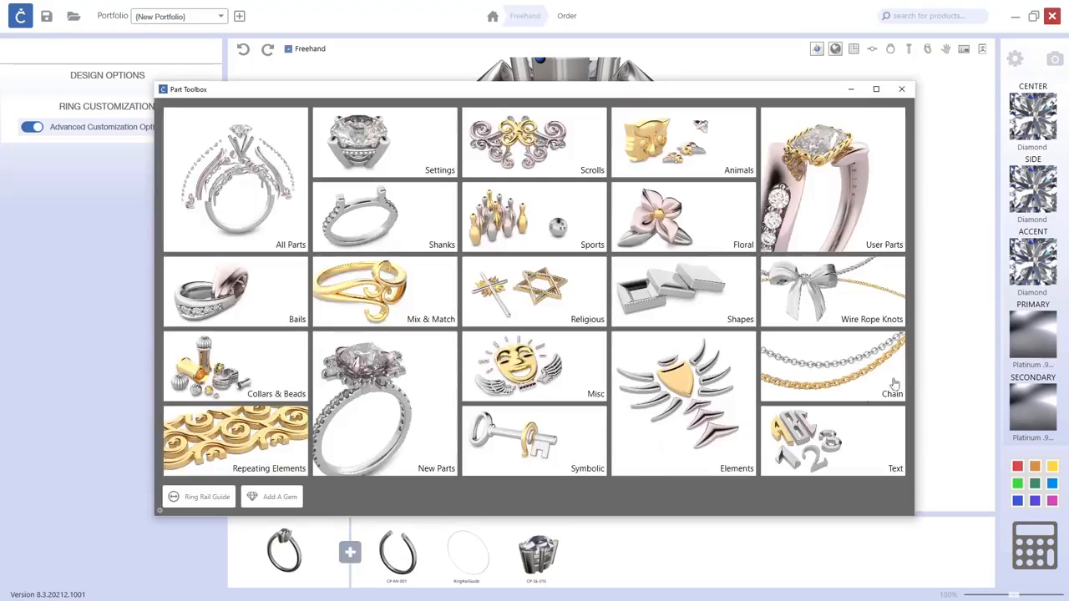
click(866, 310)
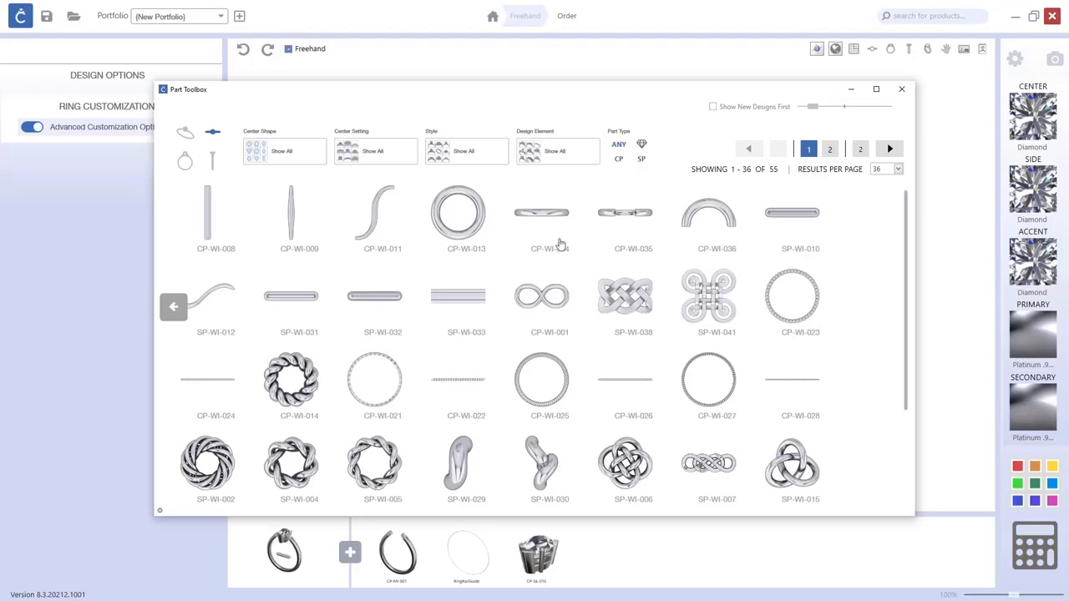
click(793, 223)
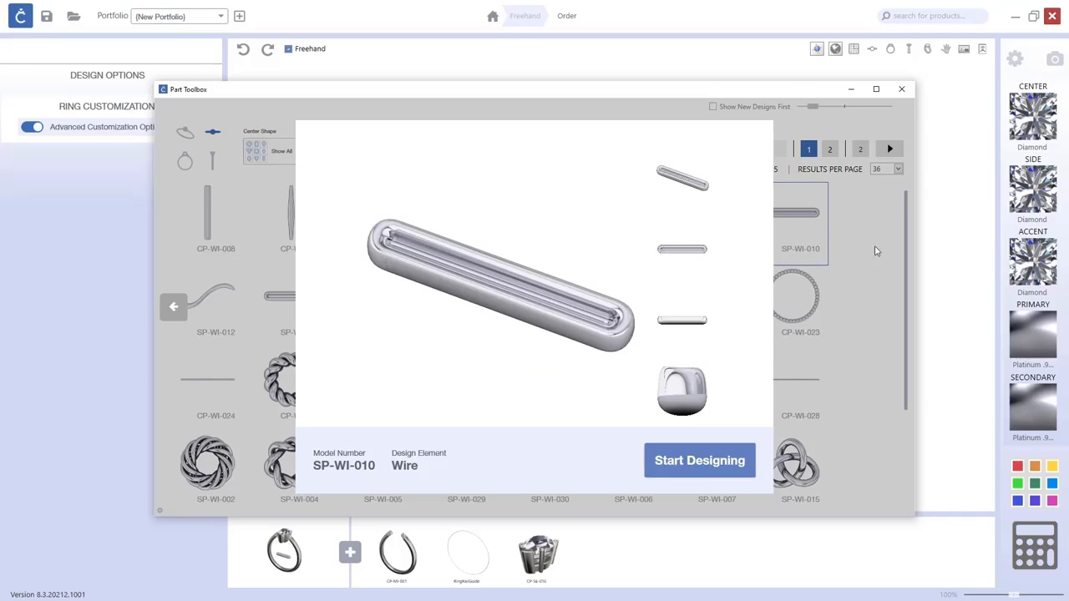
click(870, 249)
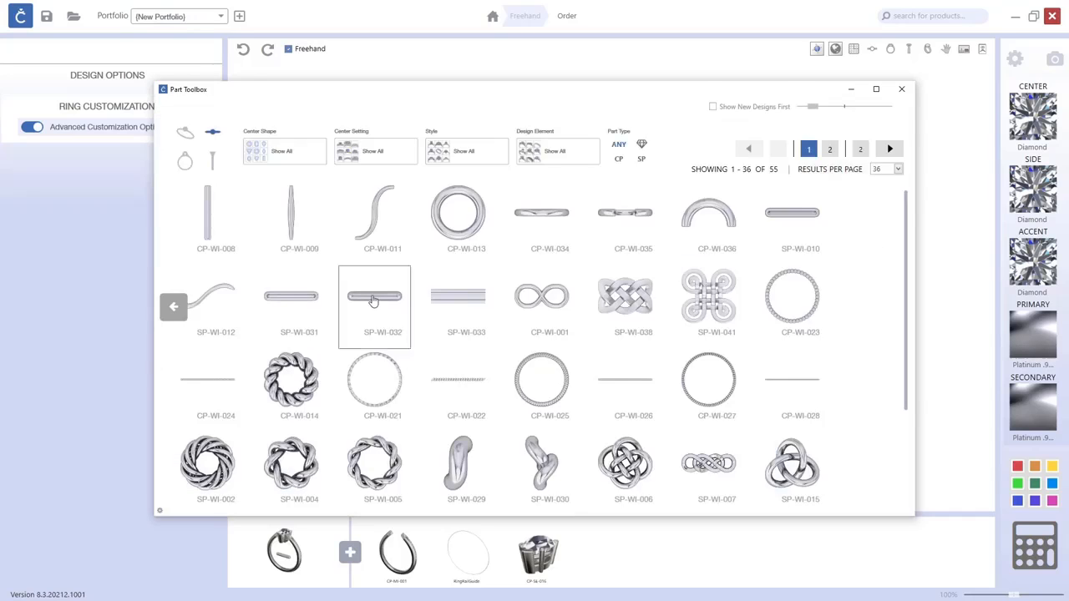
click(374, 302)
click(866, 277)
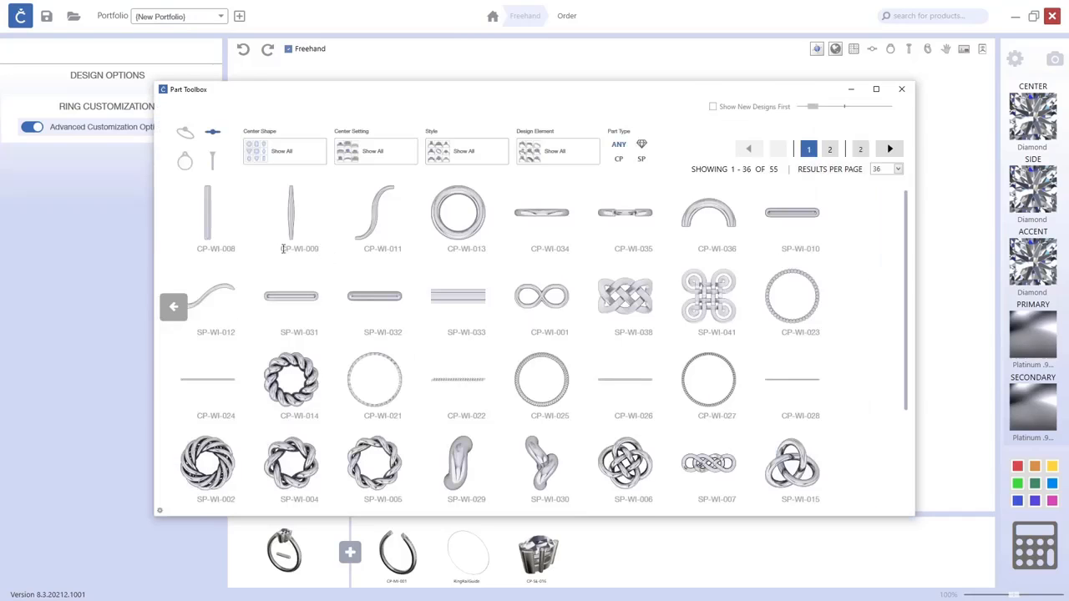
click(210, 222)
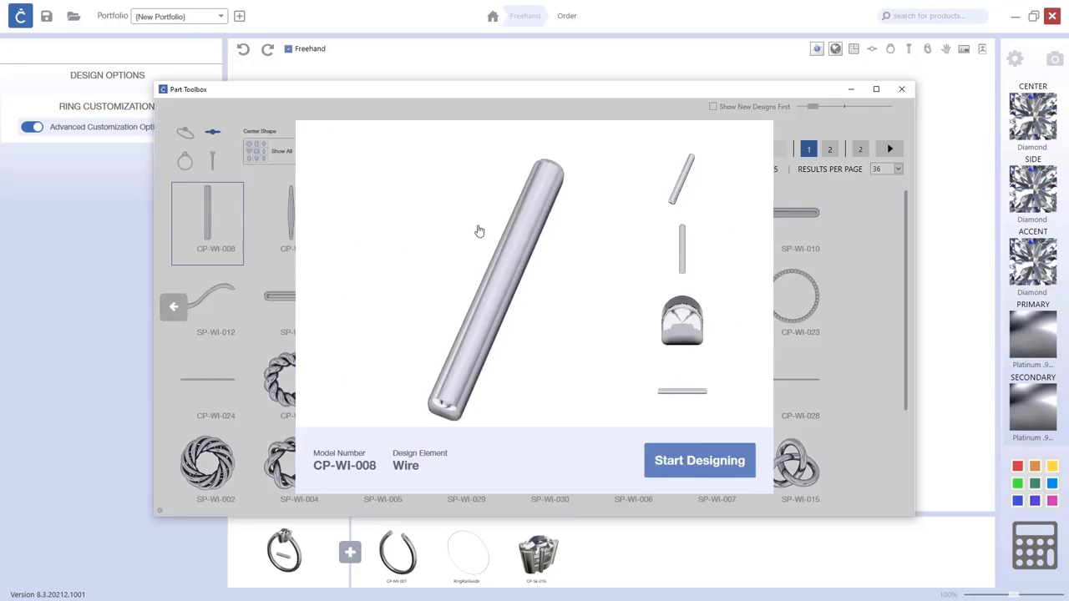
click(705, 469)
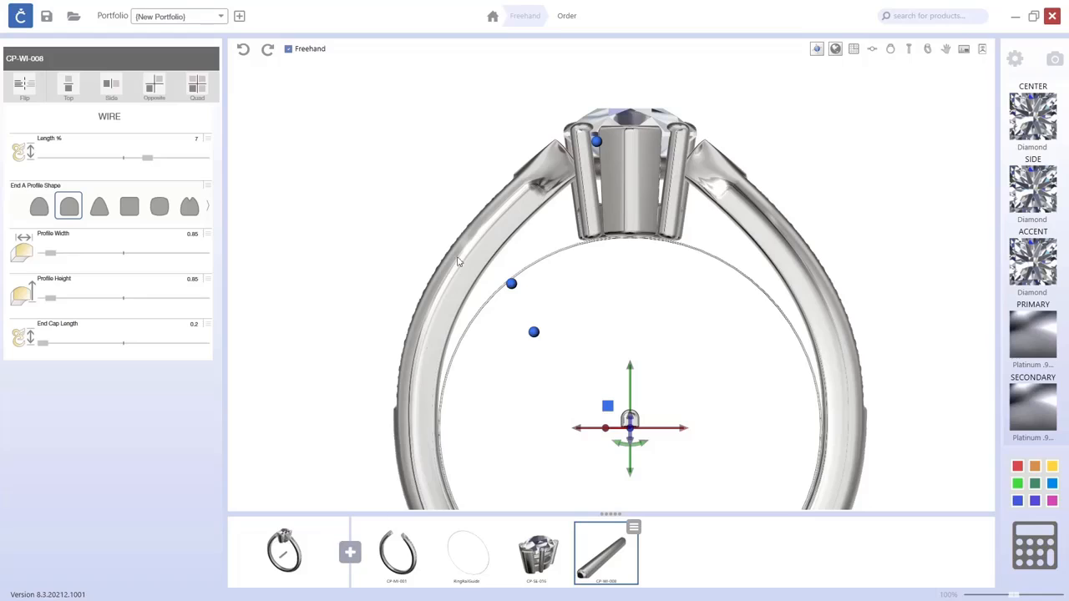
Rotate the wire to run across the ring and move it up just beneath the setting's base.
click(871, 51)
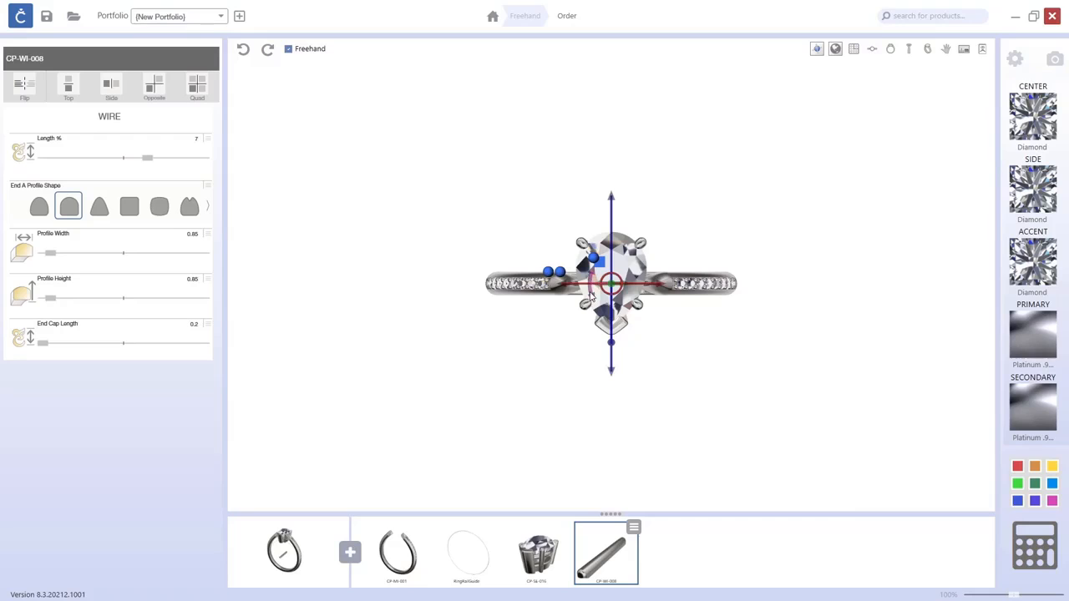
drag(590, 294, 604, 266)
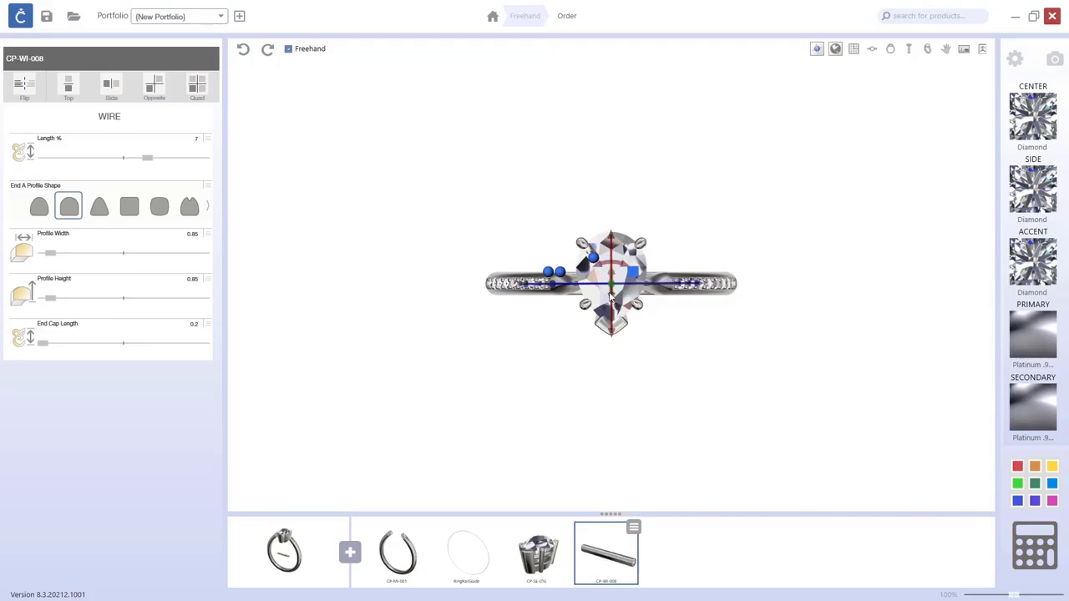
click(890, 50)
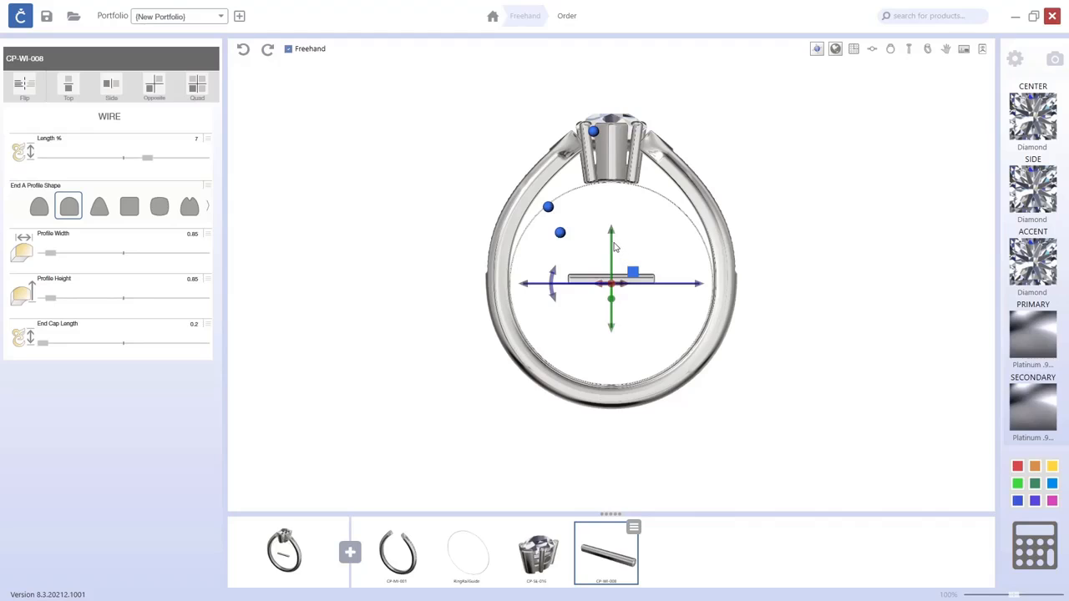
drag(612, 238, 612, 188)
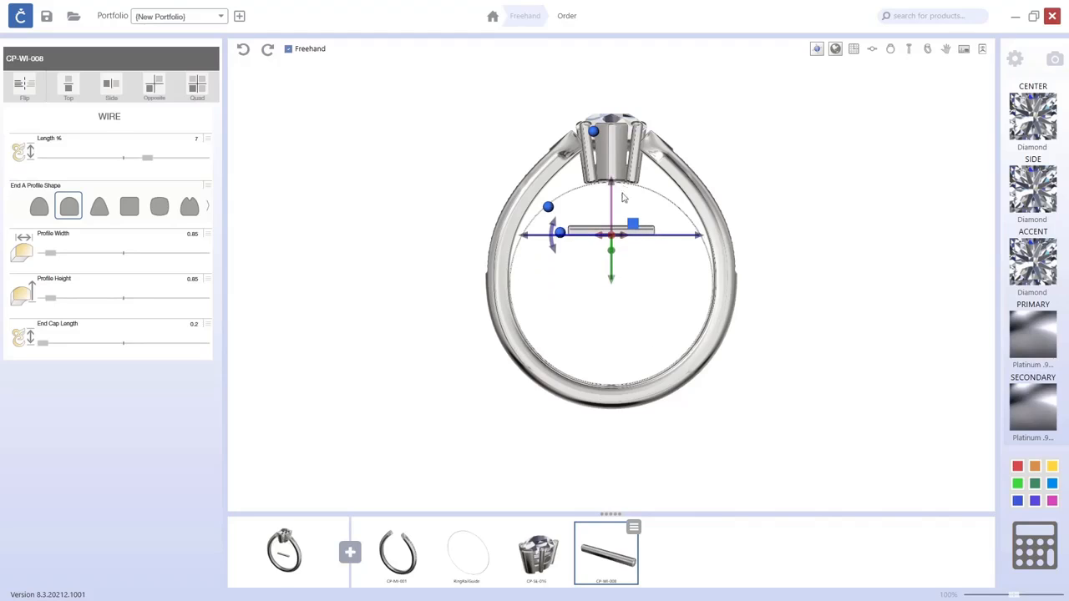
scroll(561, 239, up, 3)
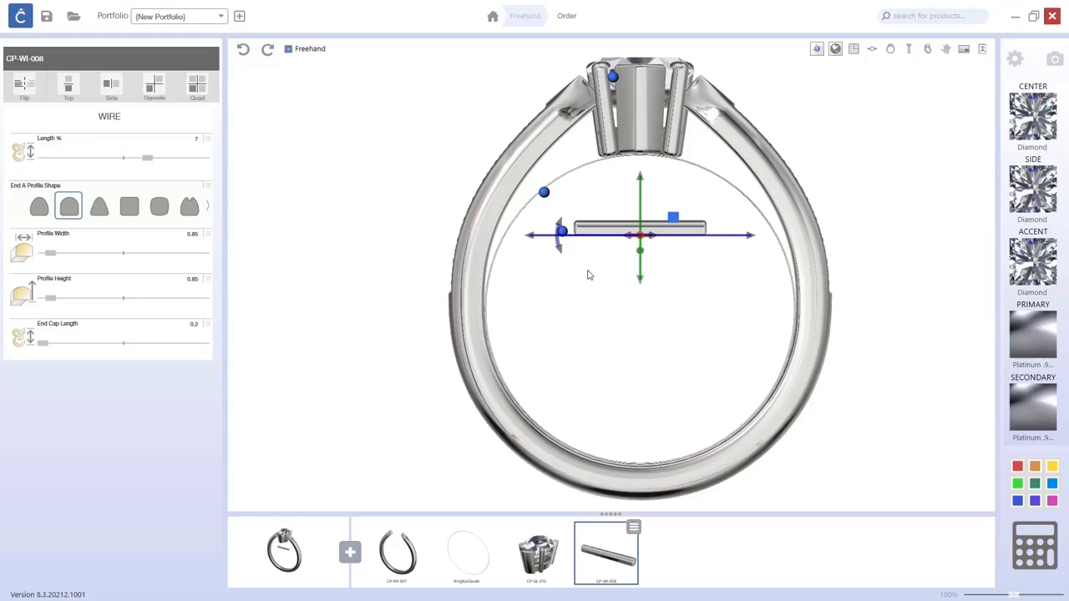
drag(659, 185, 668, 104)
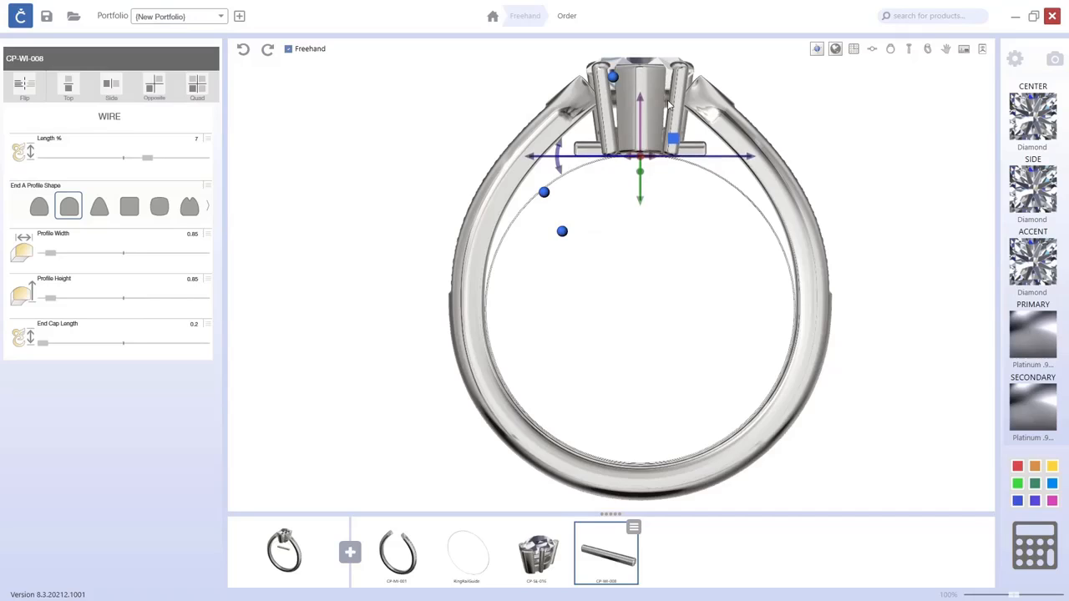
Set the wire's profile width to 1.55.
click(673, 197)
click(927, 51)
right_drag(687, 223, 644, 138)
mouse_move(49, 258)
mouse_down()
mouse_move(99, 255)
mouse_move(65, 255)
mouse_up()
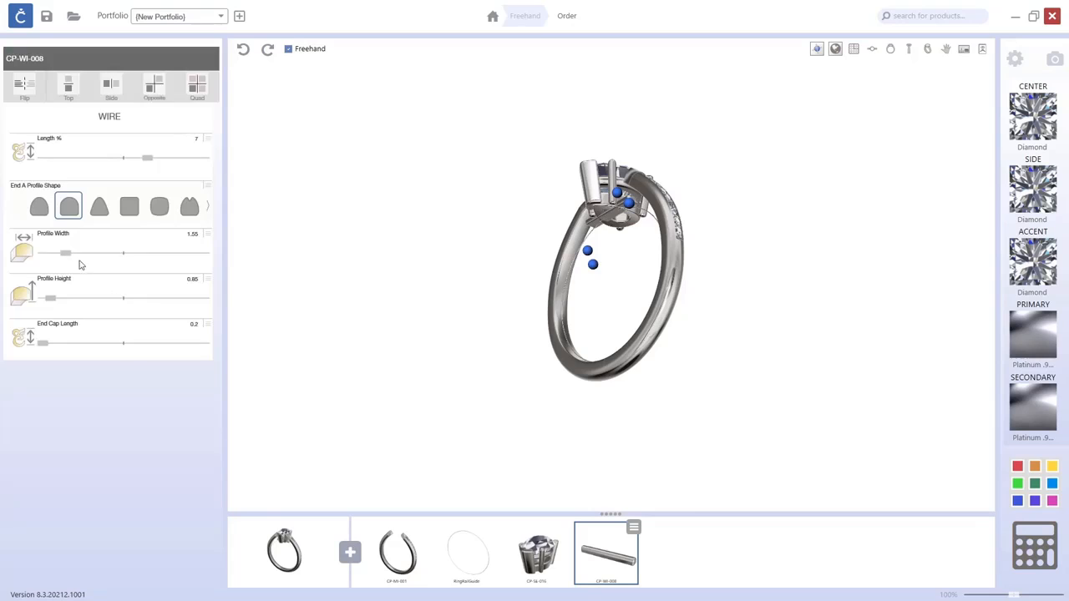
Bend the wire into a curve that follows the inner ring beneath the setting.
right_drag(334, 286, 434, 337)
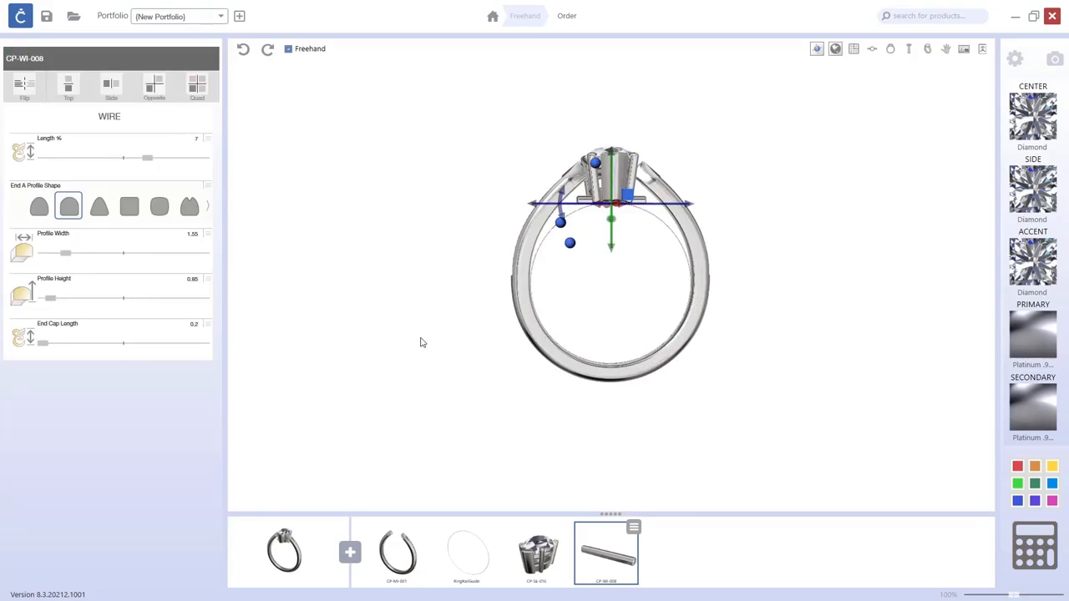
mouse_move(422, 344)
right_down()
mouse_move(439, 360)
mouse_move(410, 334)
right_up()
right_drag(576, 294, 675, 340)
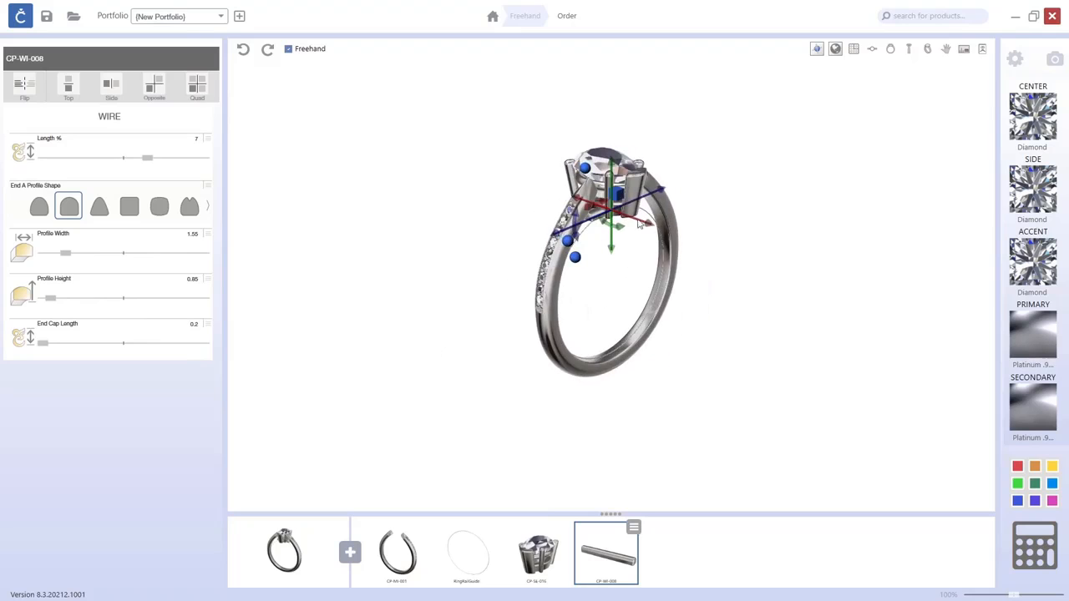
right_drag(723, 308, 638, 292)
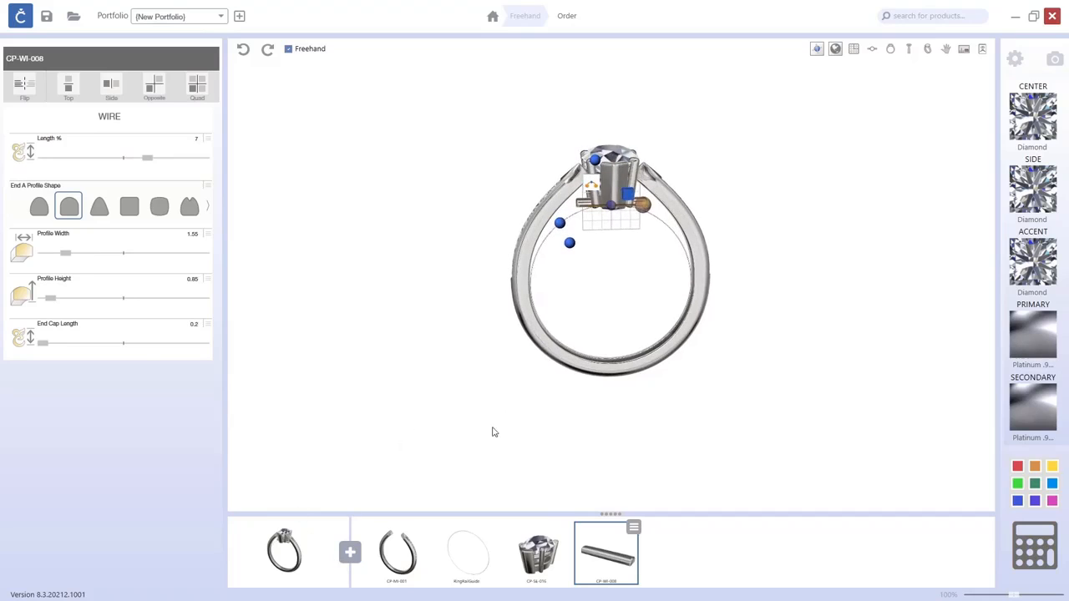
drag(644, 212, 674, 236)
mouse_move(611, 289)
mouse_down()
mouse_move(851, 281)
mouse_move(707, 293)
mouse_move(604, 274)
mouse_up()
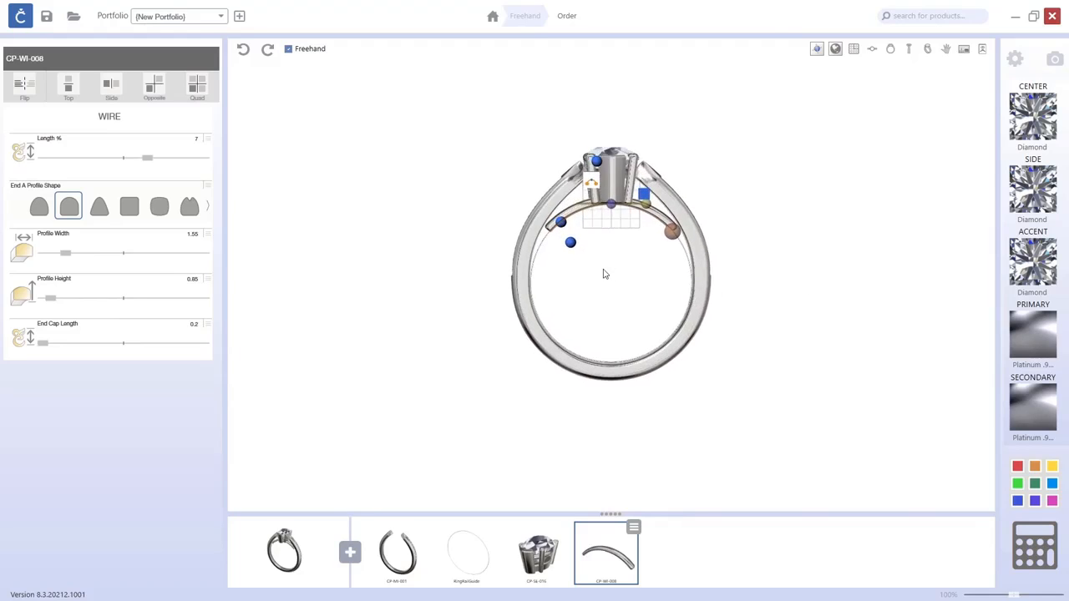
click(639, 219)
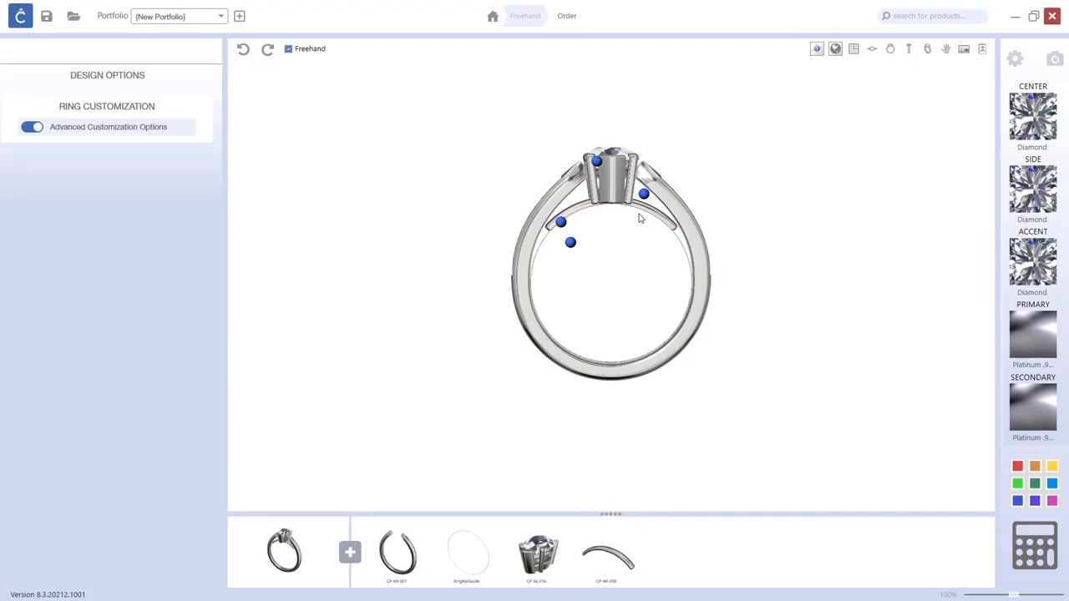
Rotate the curved wire so it tilts down along the left side of the shank.
click(644, 197)
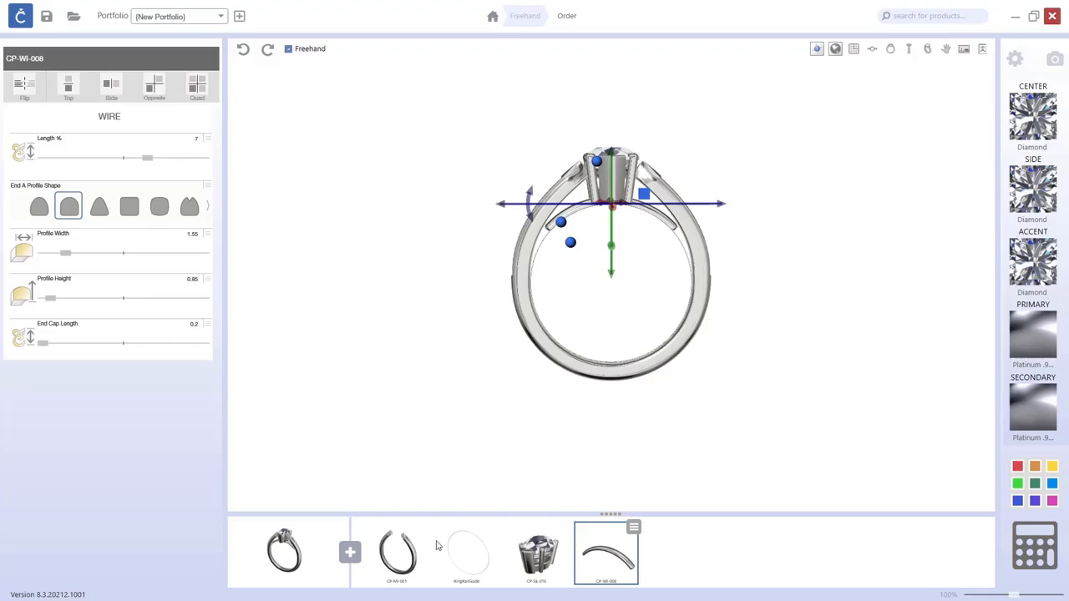
click(890, 50)
scroll(611, 210, up, 2)
drag(472, 177, 481, 203)
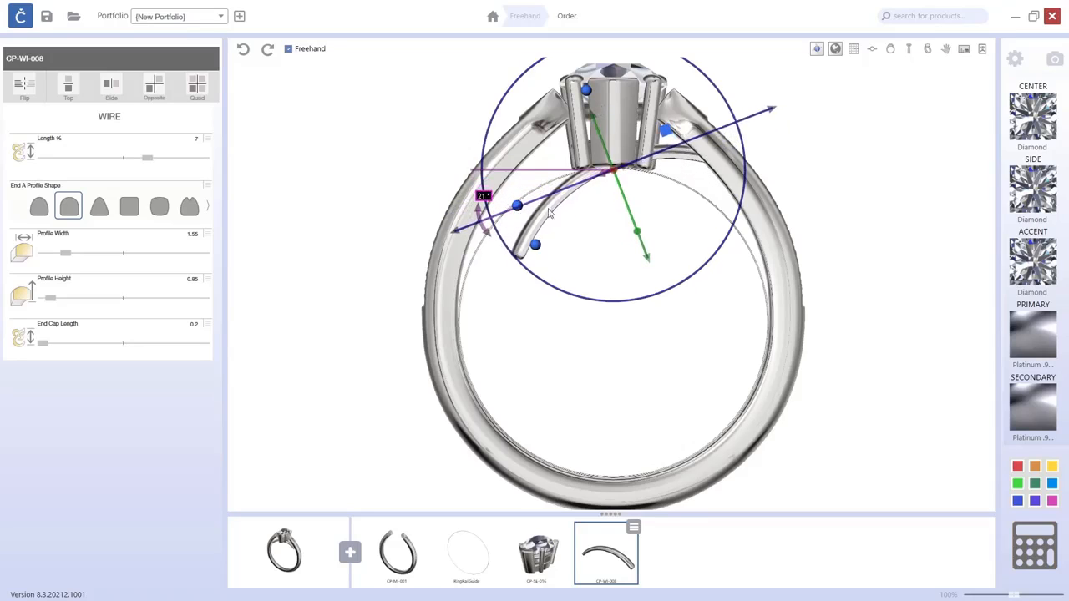
drag(770, 110, 685, 147)
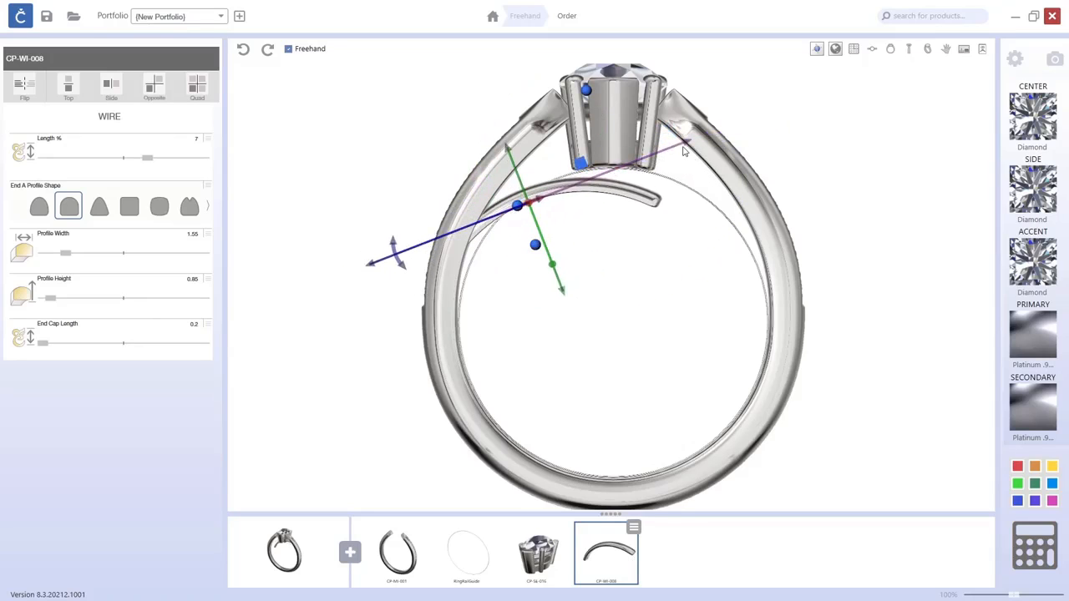
click(398, 268)
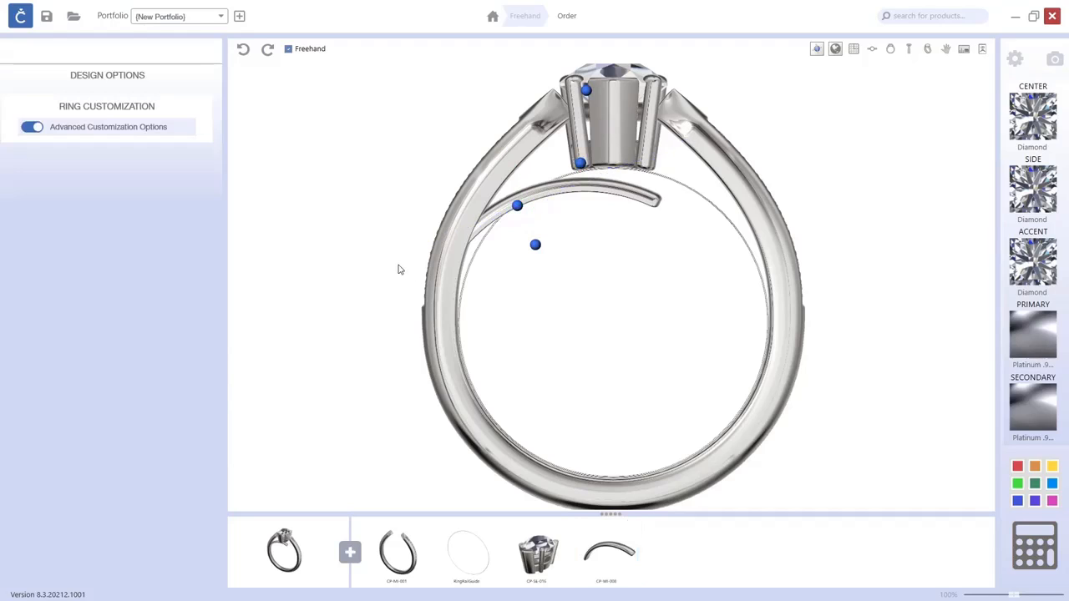
Rotate and reposition the wire so it runs diagonally from the setting's base down the left shank.
click(581, 164)
drag(389, 257, 412, 284)
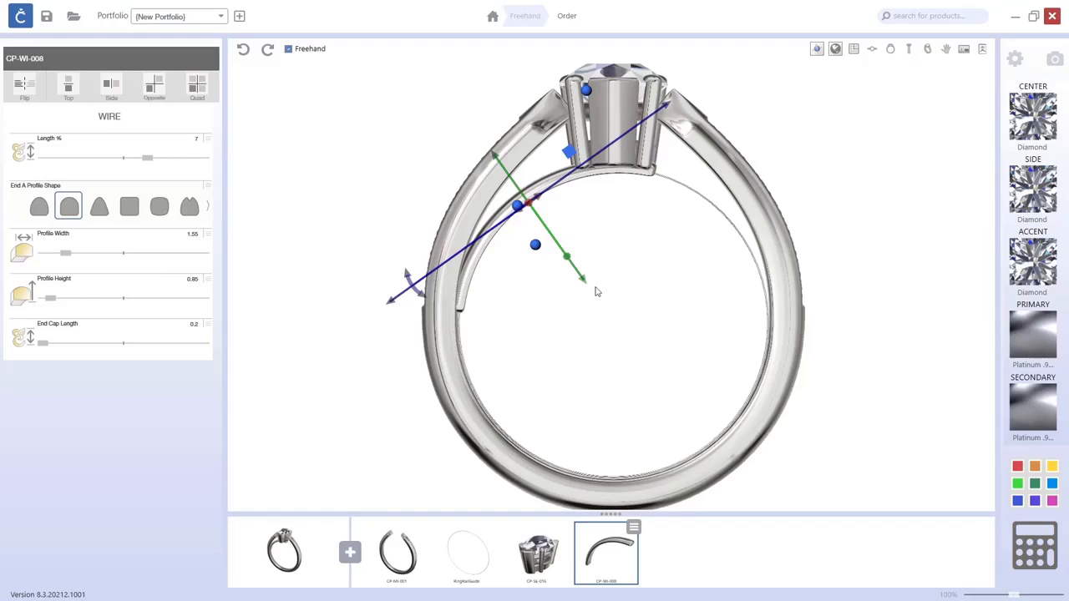
drag(587, 283, 579, 278)
drag(654, 111, 652, 115)
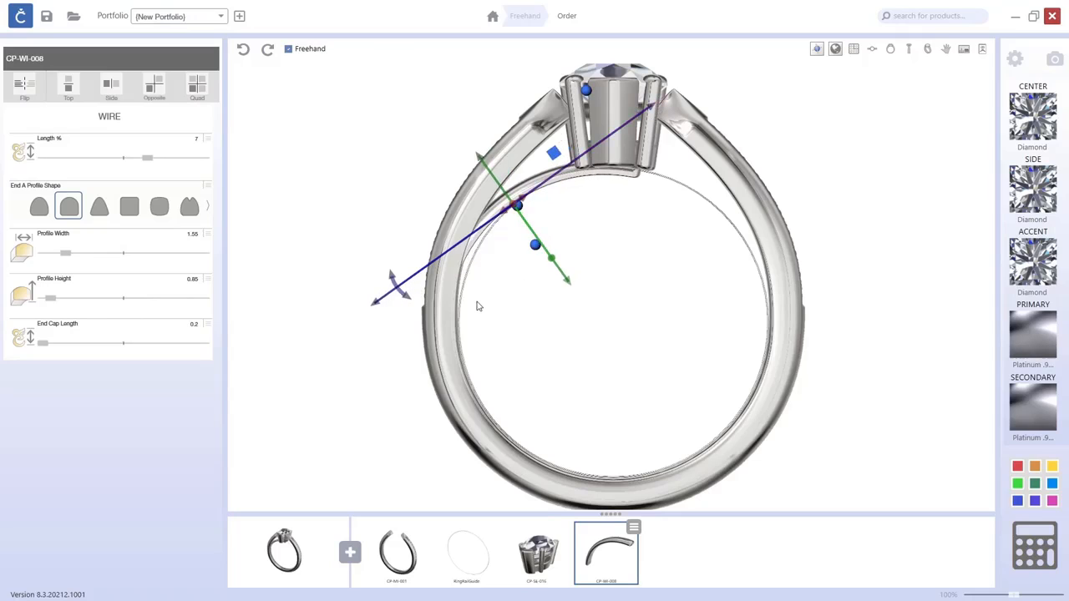
click(404, 298)
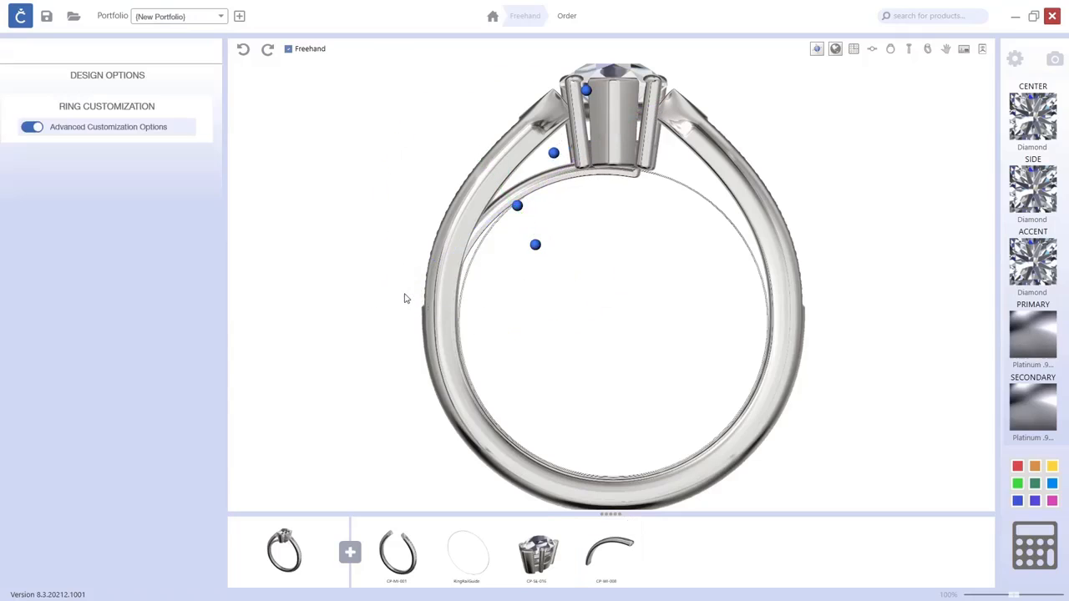
click(553, 153)
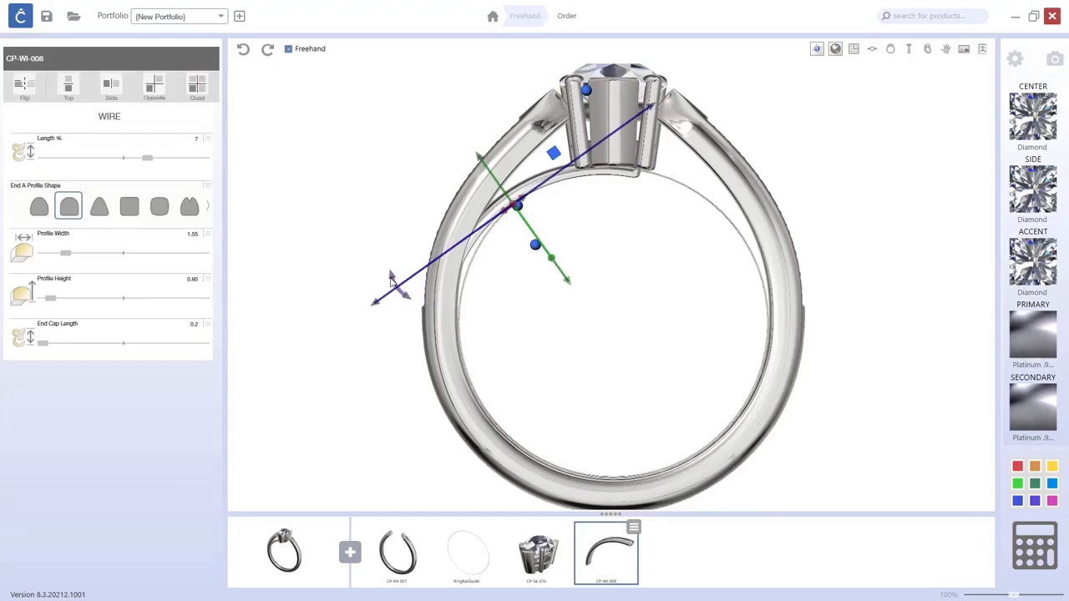
mouse_move(406, 299)
mouse_down()
mouse_move(401, 283)
mouse_move(408, 289)
mouse_up()
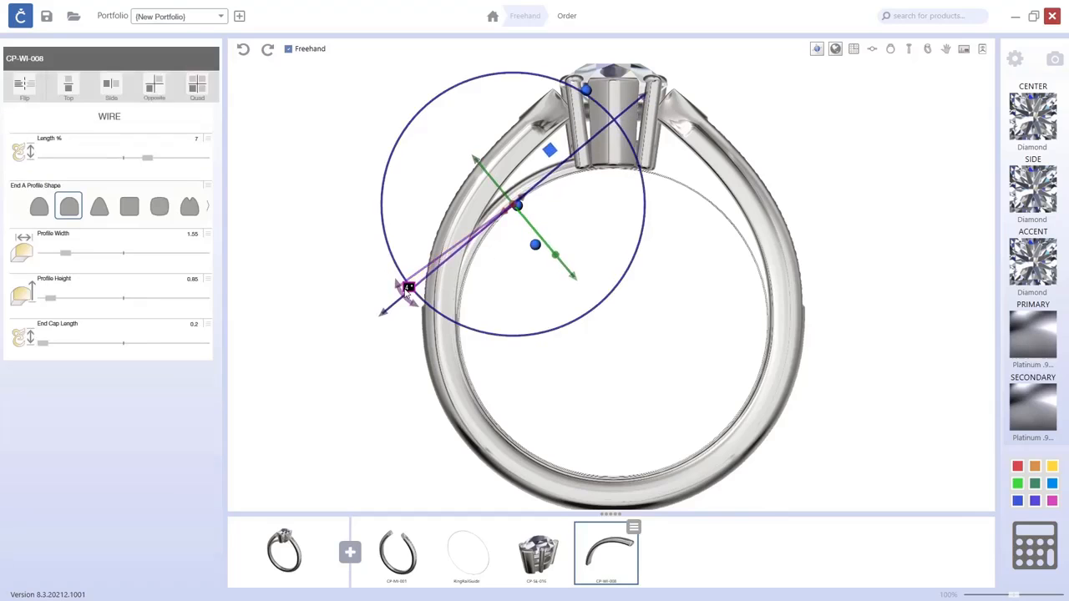
drag(643, 97, 618, 118)
drag(389, 329, 462, 331)
drag(563, 290, 567, 293)
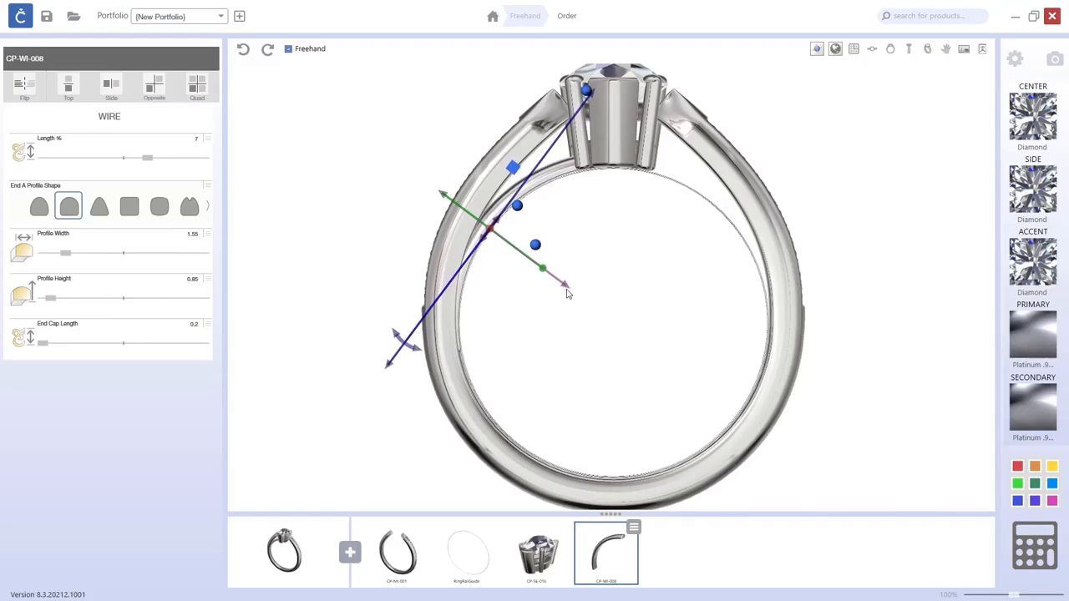
Apply Side symmetry to mirror the wire onto the opposite side of the ring.
right_drag(659, 294, 756, 281)
click(926, 53)
click(111, 84)
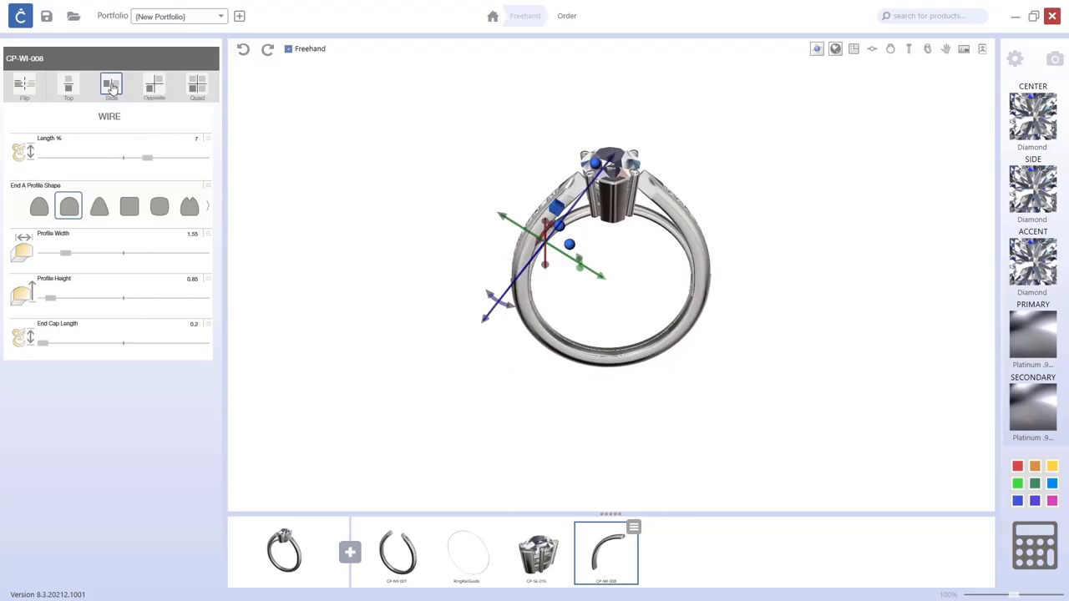
right_drag(828, 298, 679, 263)
click(820, 257)
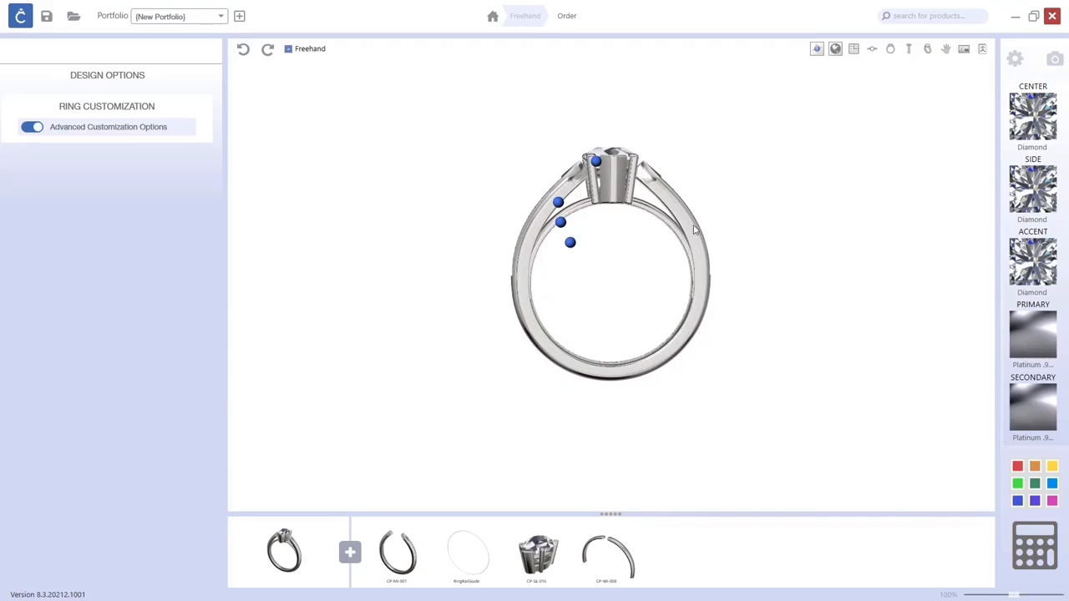
Add the SP-SC-153 scroll part from the Scrolls category.
click(349, 552)
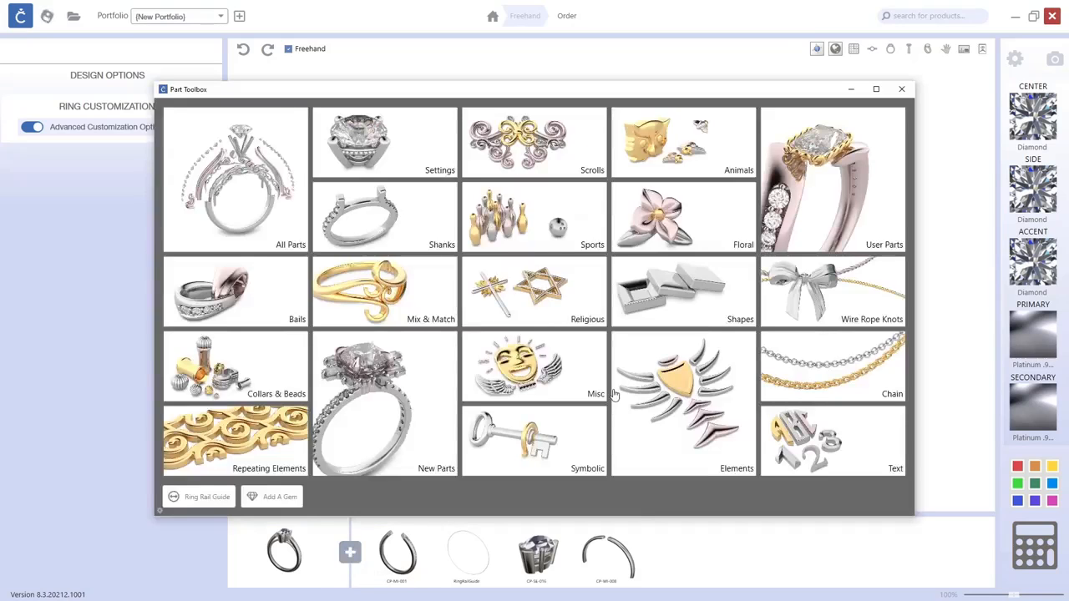
click(545, 154)
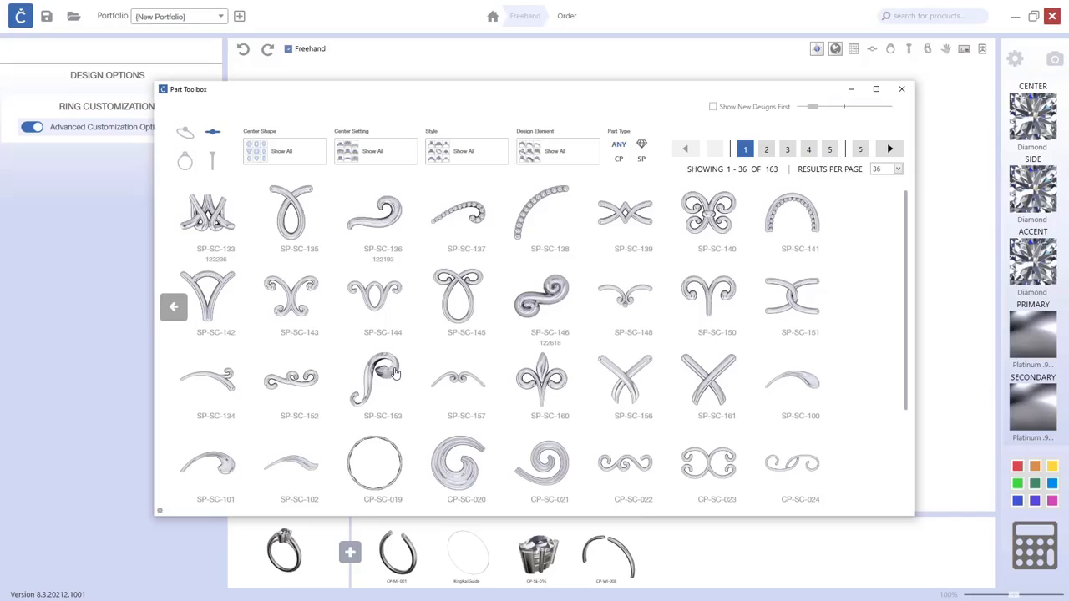
click(395, 372)
click(705, 463)
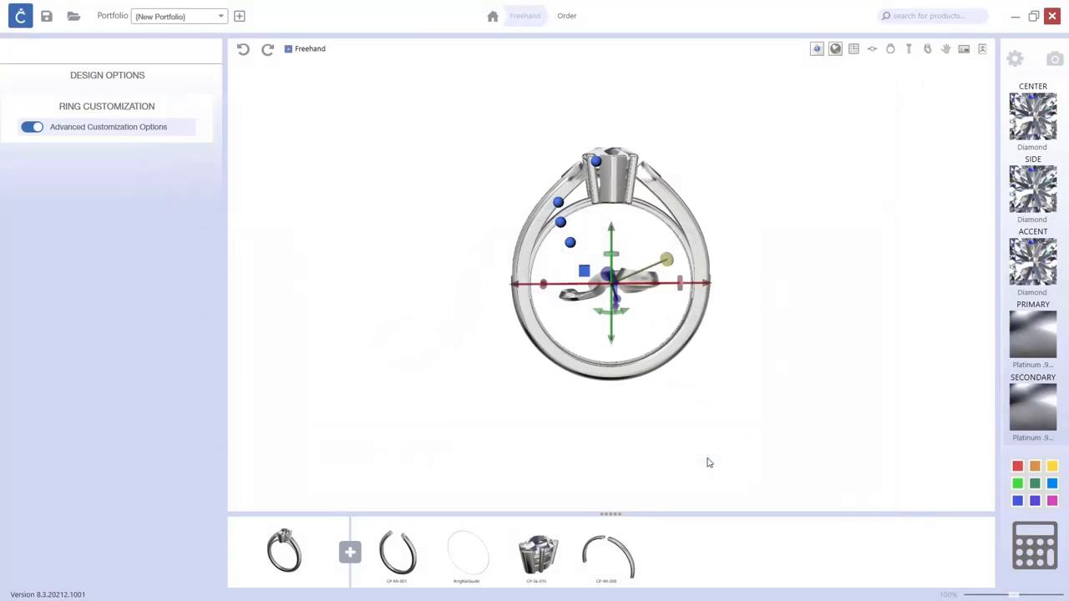
Rotate the scroll upright and enlarge it inside the ring.
drag(375, 351, 504, 262)
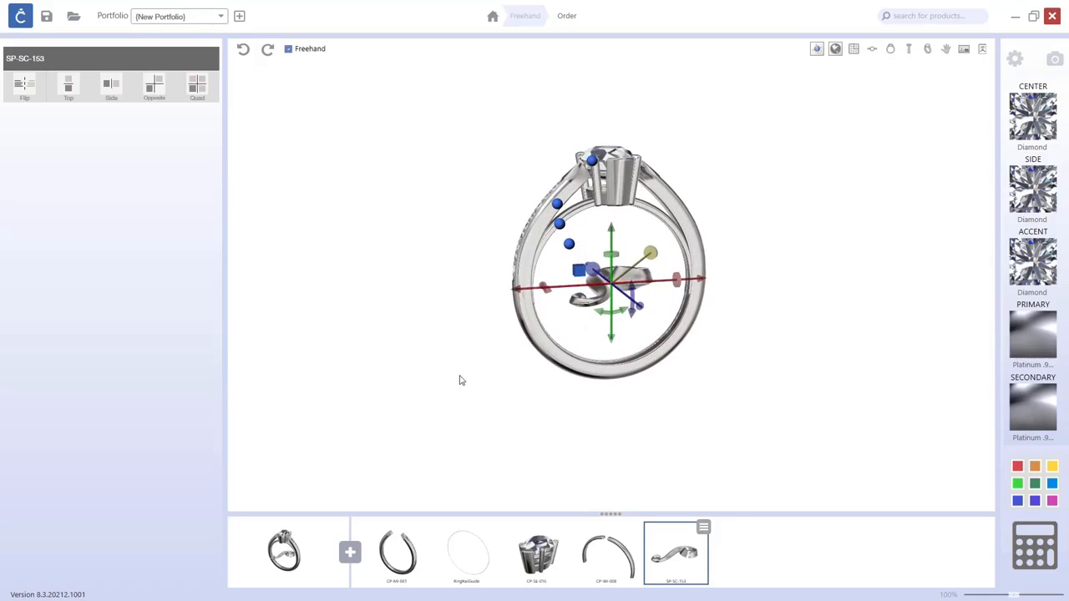
drag(461, 381, 543, 395)
drag(682, 306, 605, 349)
drag(738, 346, 623, 324)
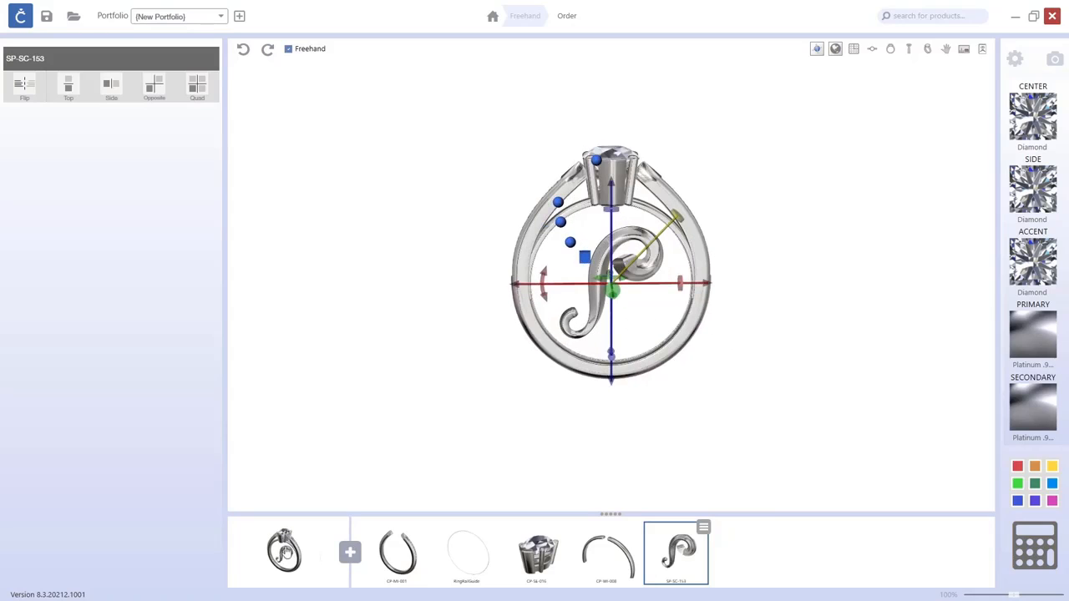
Shrink the scroll and move it beneath the left side of the setting.
click(890, 52)
scroll(680, 216, up, 3)
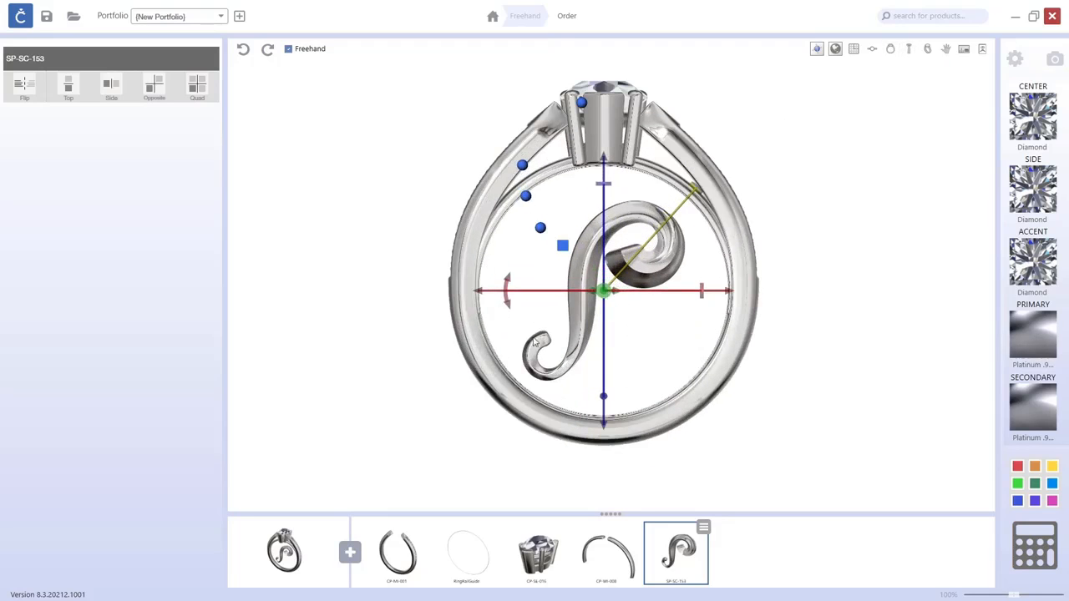
drag(695, 194, 610, 77)
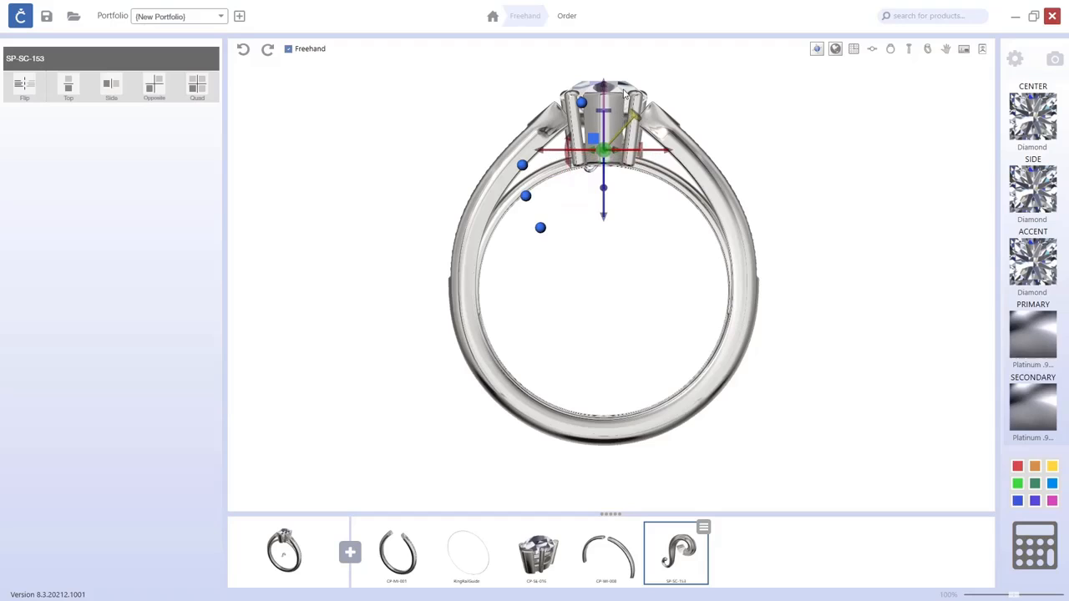
drag(663, 151, 603, 172)
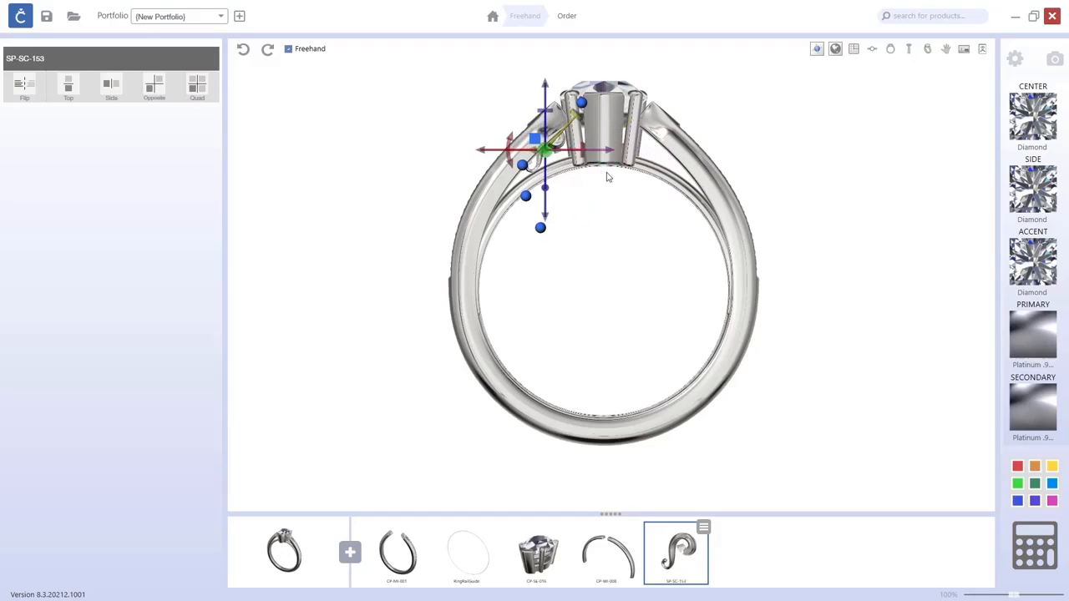
Nudge the scroll into place against the shank beside the setting's gallery.
click(926, 51)
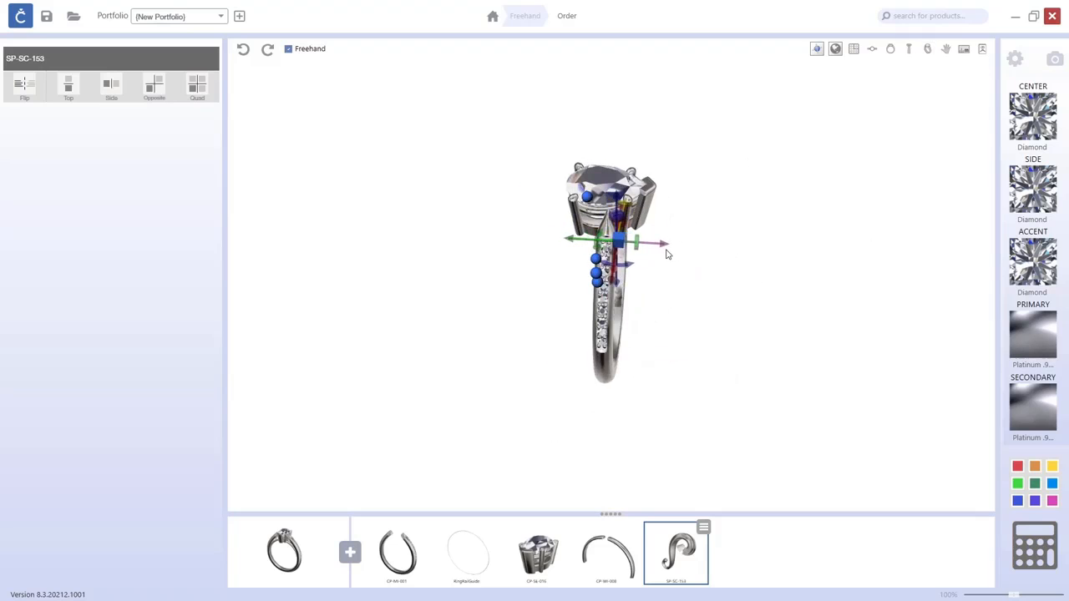
scroll(643, 267, up, 5)
right_drag(643, 268, 686, 338)
right_drag(686, 338, 610, 312)
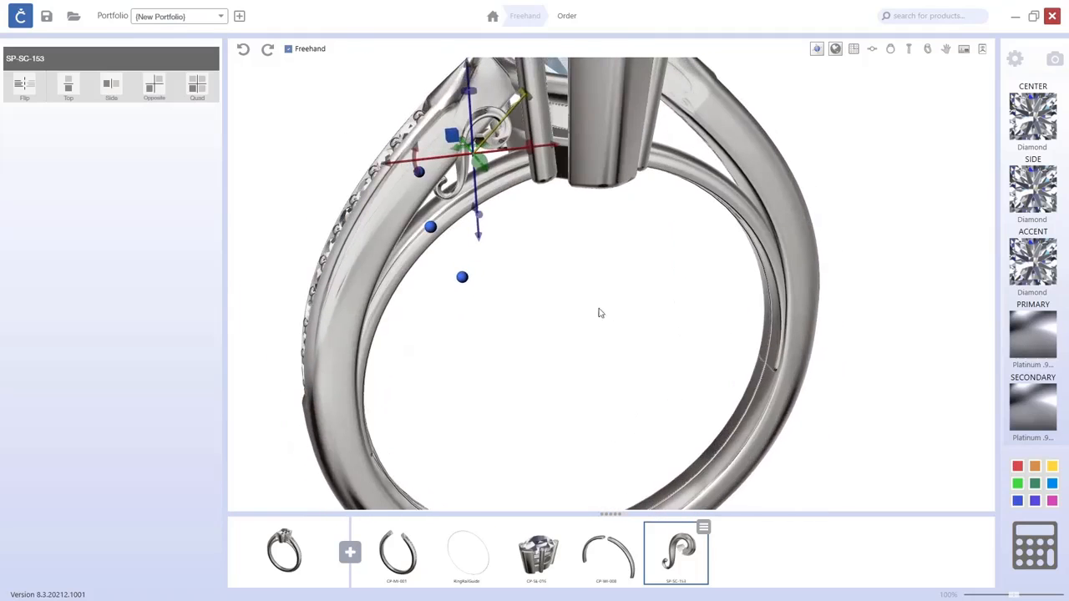
drag(416, 161, 424, 157)
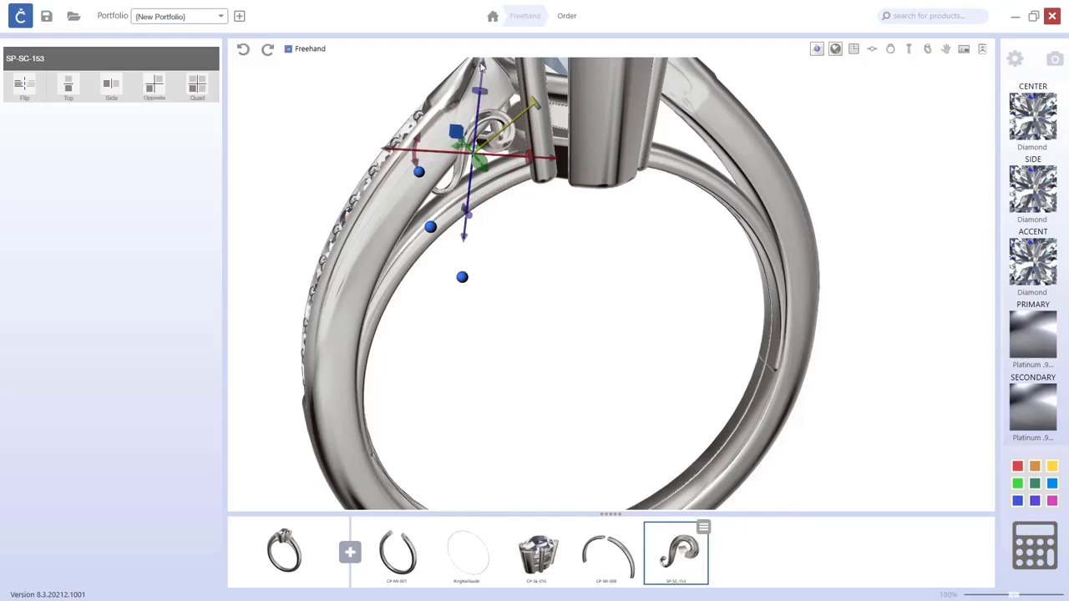
drag(481, 68, 483, 83)
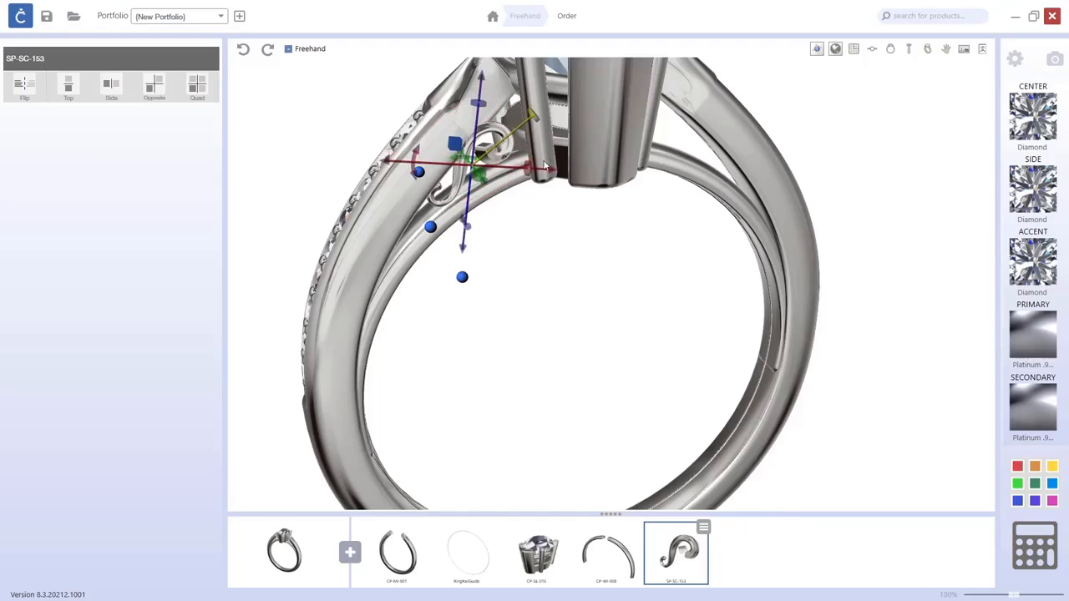
drag(548, 171, 556, 171)
drag(543, 115, 556, 117)
Apply Quad symmetry to copy the scroll to all four sides of the setting.
right_drag(561, 167, 659, 270)
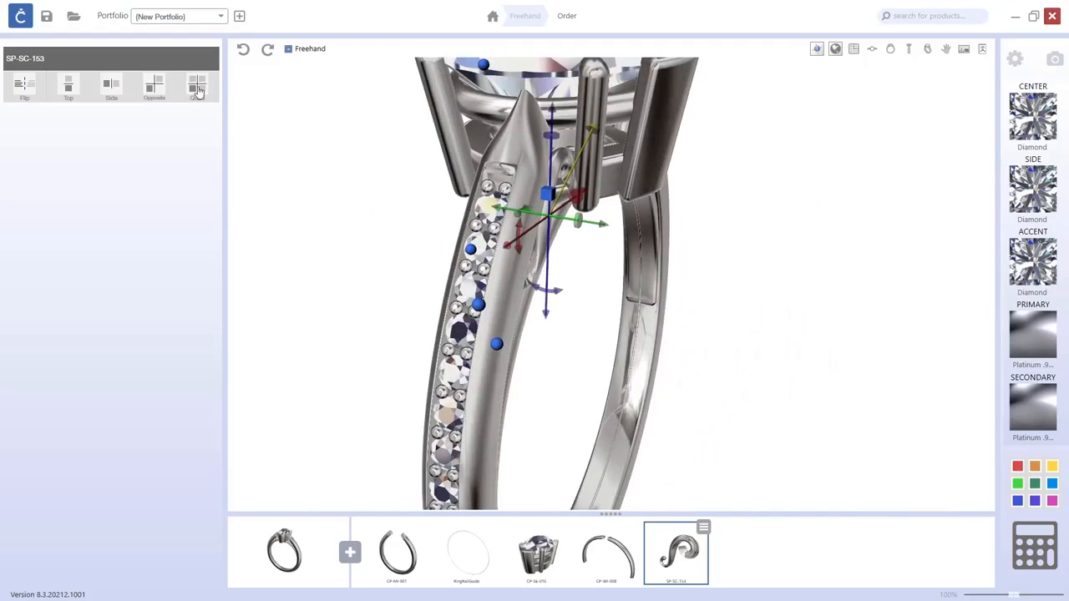
right_drag(410, 271, 608, 308)
click(608, 308)
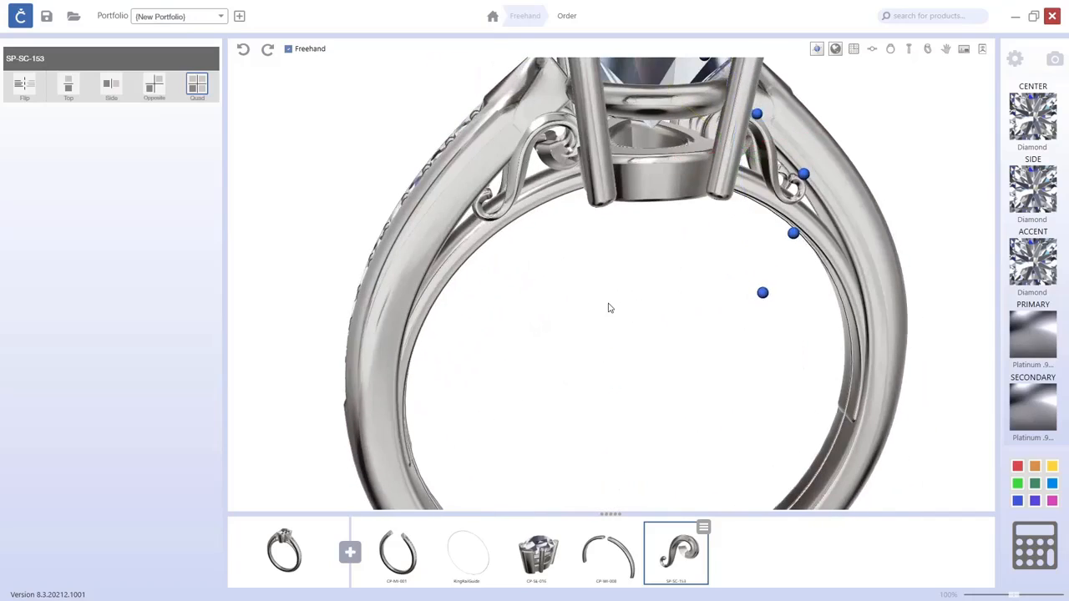
right_drag(623, 304, 641, 304)
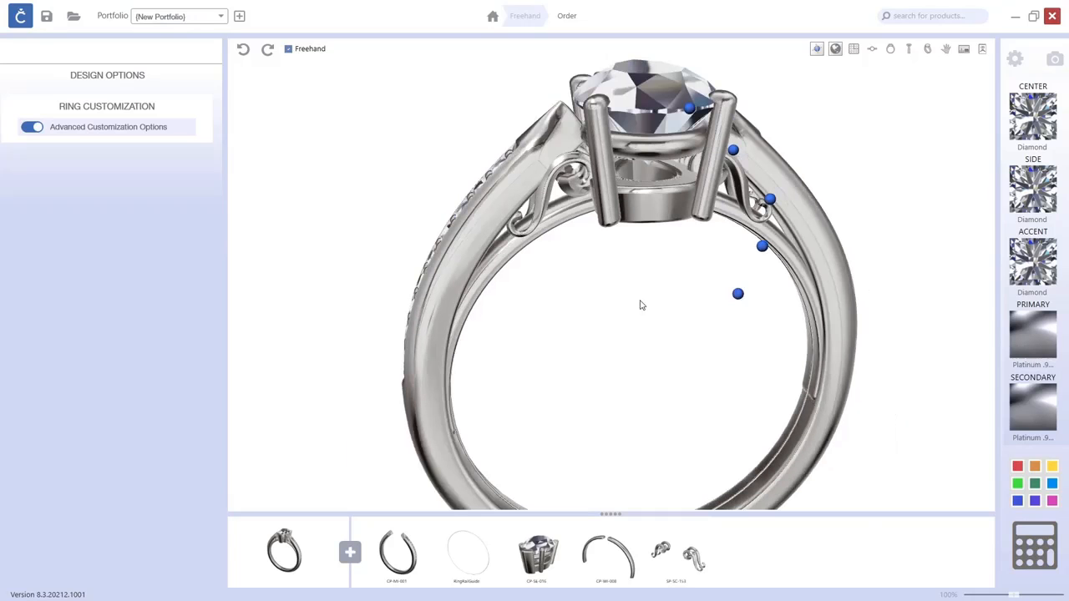
Orbit around the ring to inspect the scrolls and wires, then select the wire.
right_drag(896, 289, 575, 285)
scroll(583, 282, down, 5)
drag(542, 273, 678, 259)
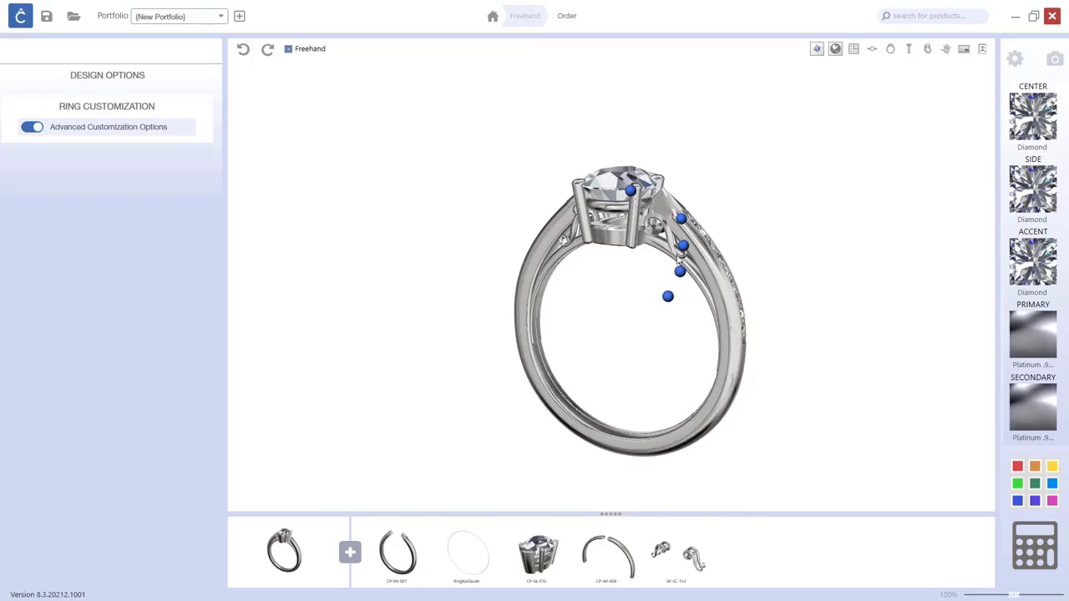
click(683, 247)
drag(846, 262, 754, 269)
click(795, 290)
right_drag(797, 290, 851, 289)
click(656, 264)
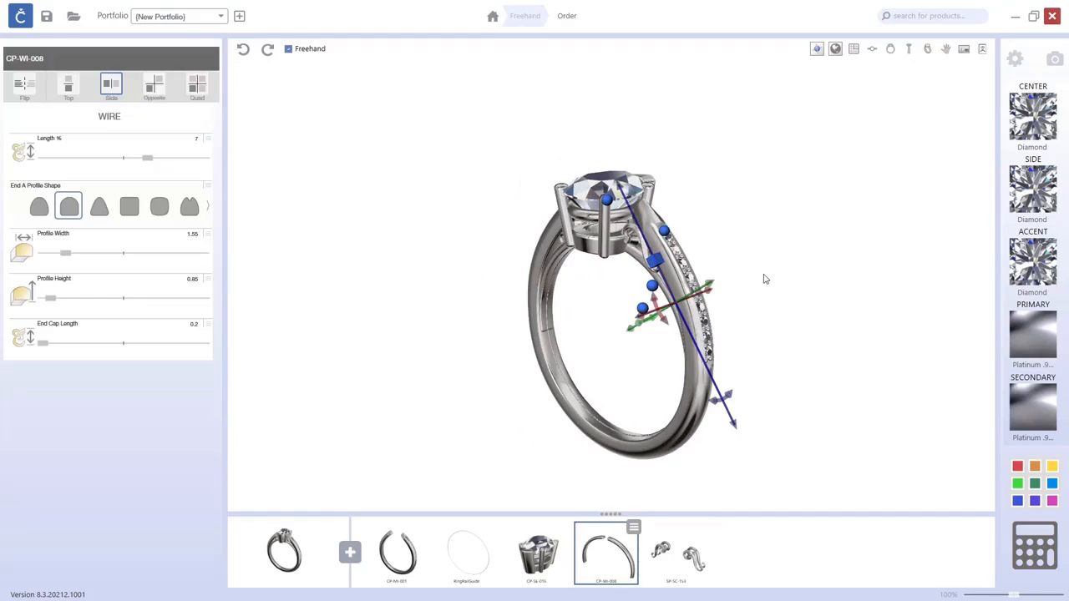
Select the shank and scroll in turn and orbit and zoom around the ring to inspect the setting area.
click(734, 285)
click(652, 284)
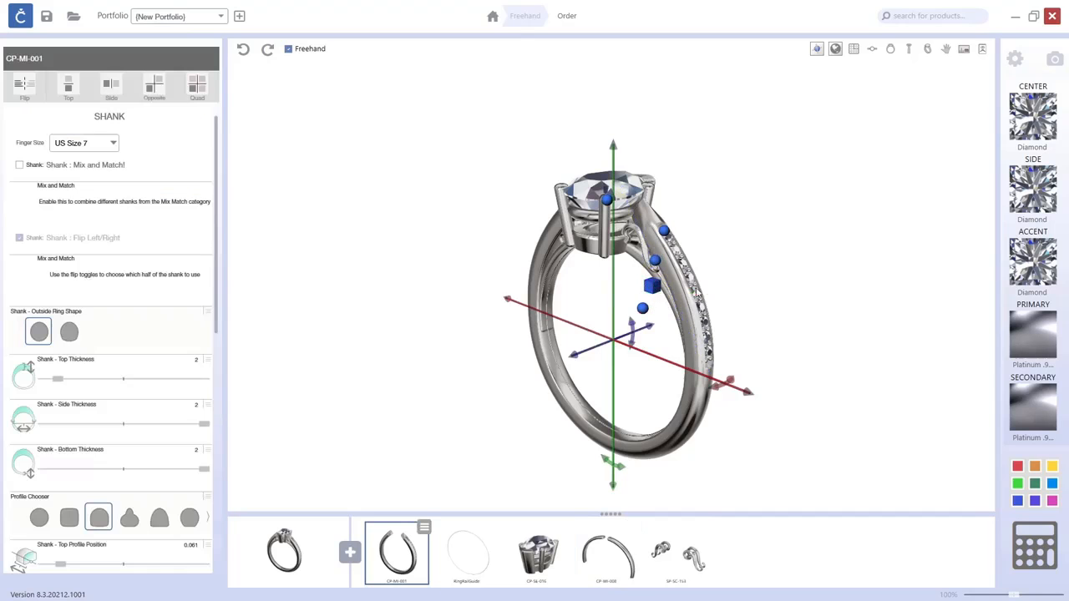
click(697, 286)
click(664, 232)
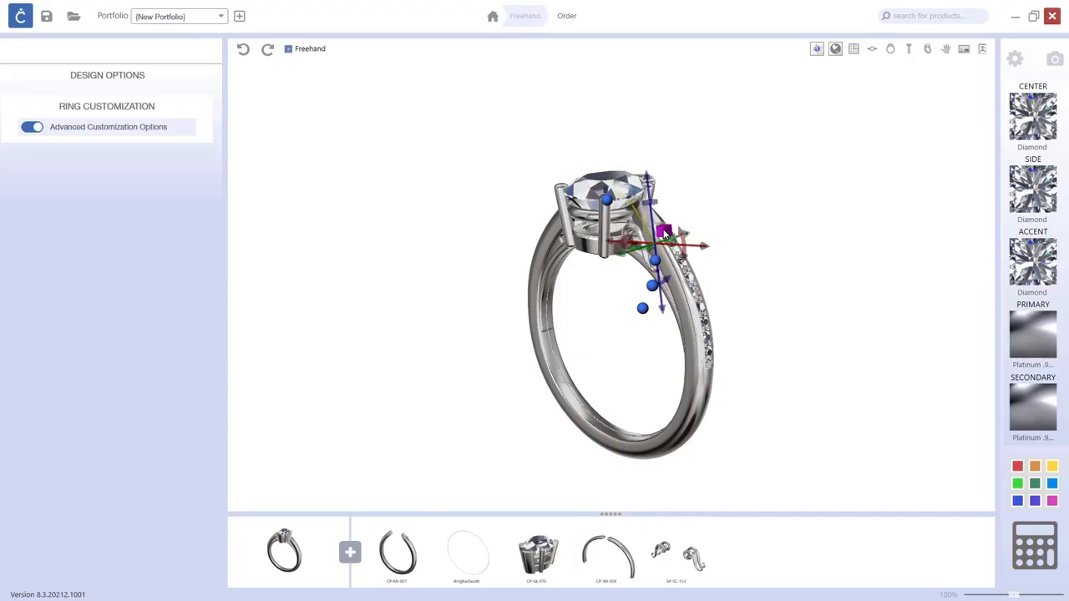
drag(789, 249, 702, 261)
scroll(635, 265, up, 5)
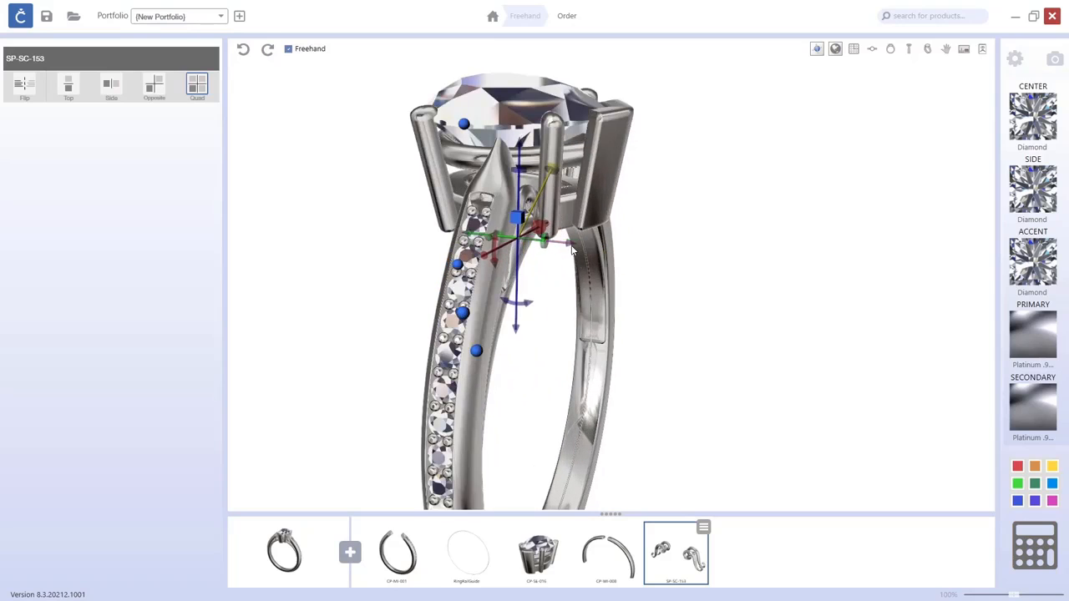
drag(741, 278, 725, 341)
scroll(626, 279, down, 5)
drag(649, 423, 606, 345)
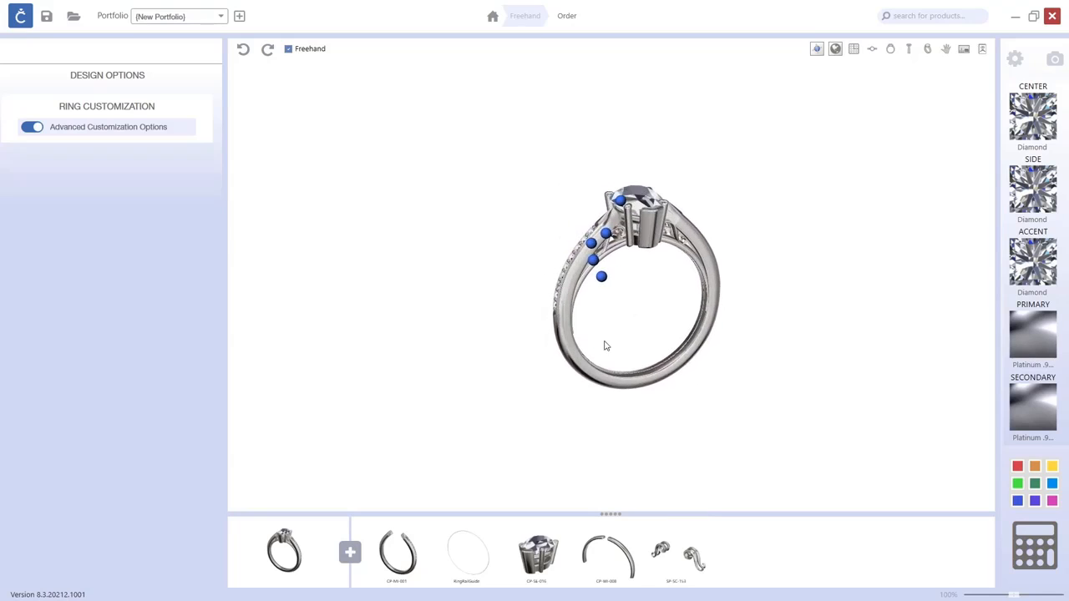
drag(749, 318, 706, 398)
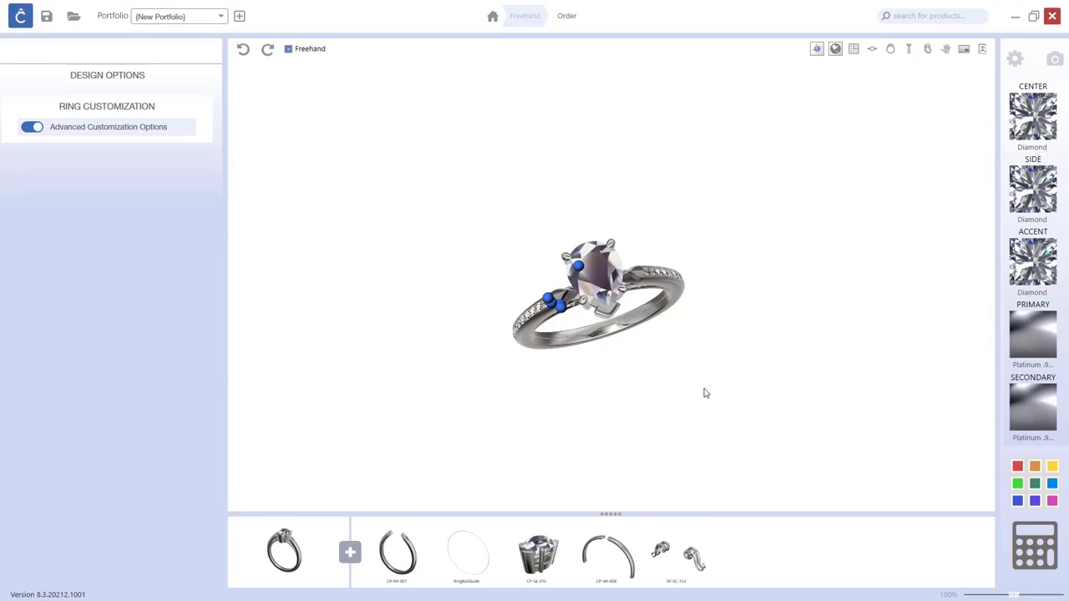
drag(718, 383, 772, 340)
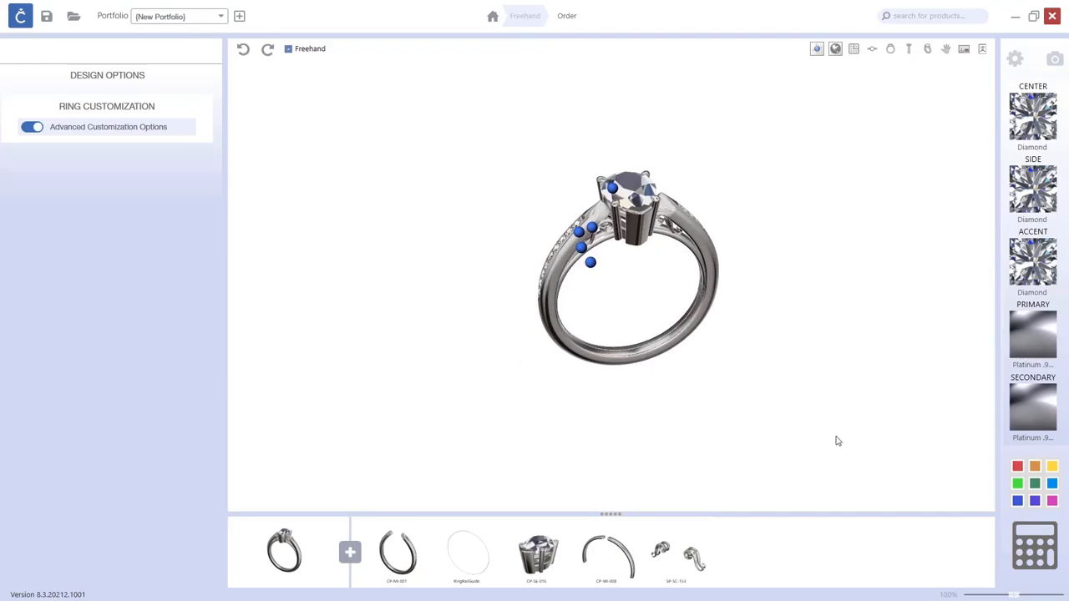
click(424, 538)
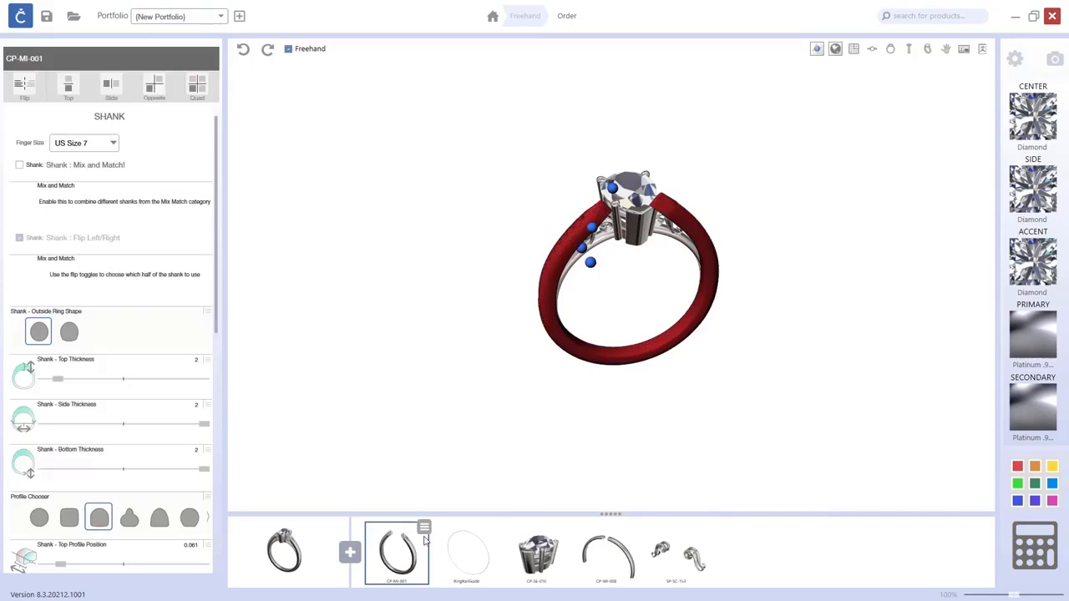
click(425, 530)
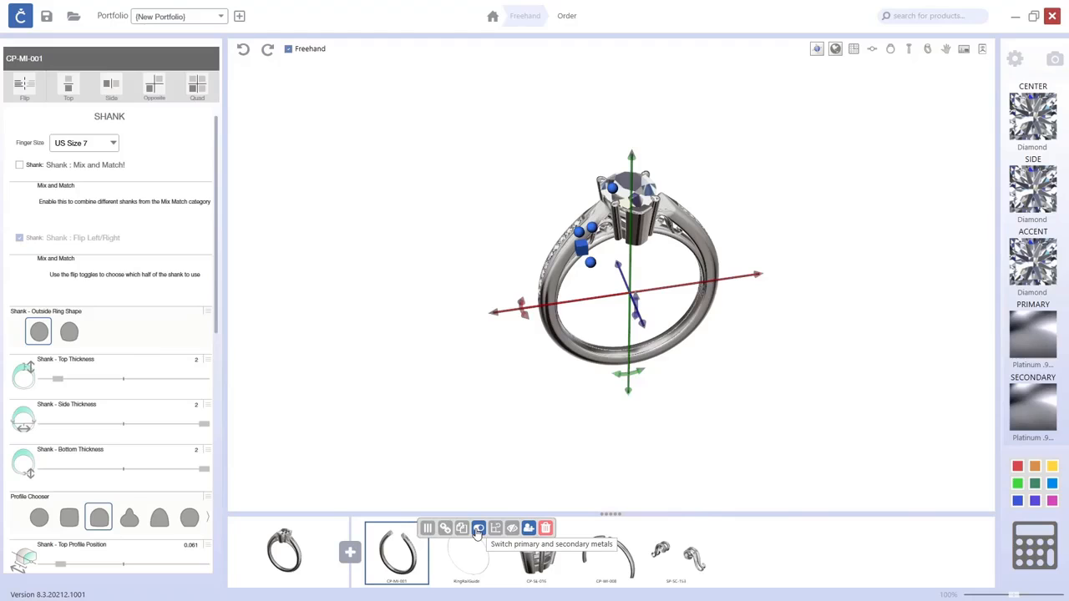
click(793, 439)
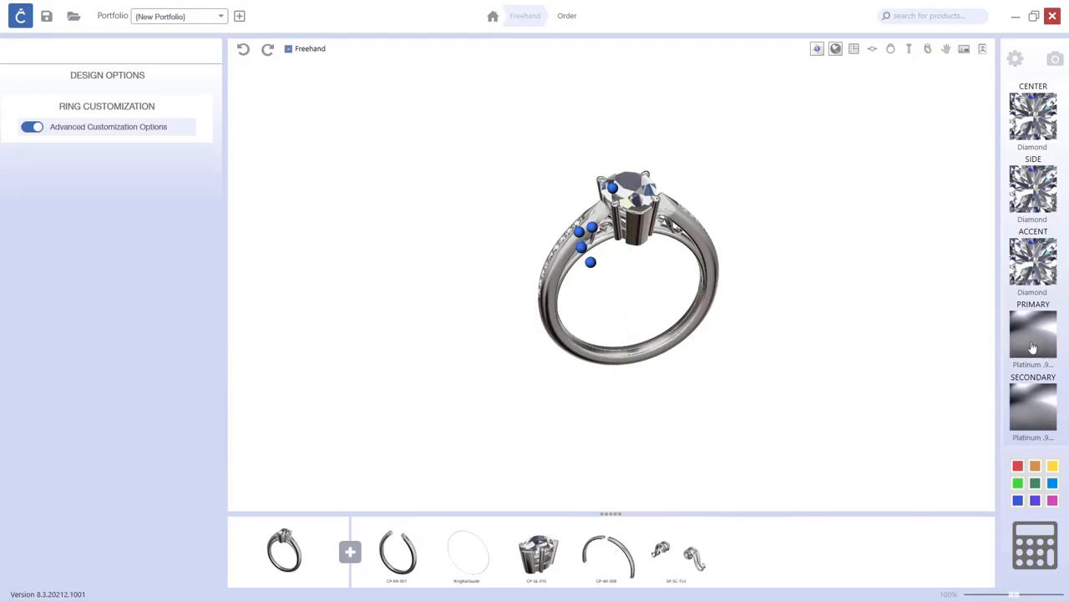
Set the ring's primary metal to 18K Yellow Gold.
click(1032, 344)
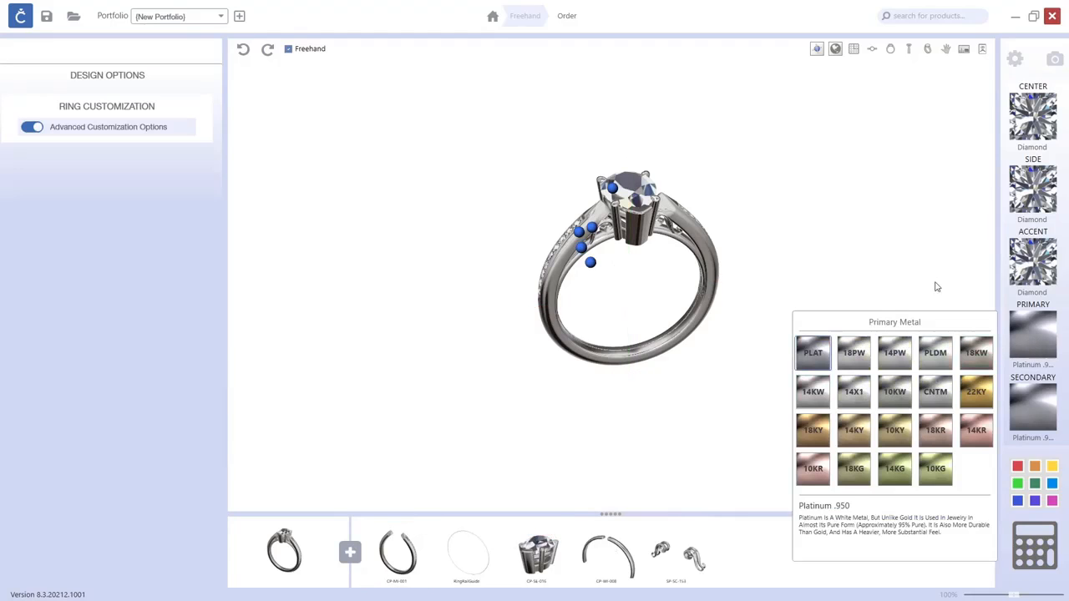
click(812, 433)
drag(798, 404, 777, 398)
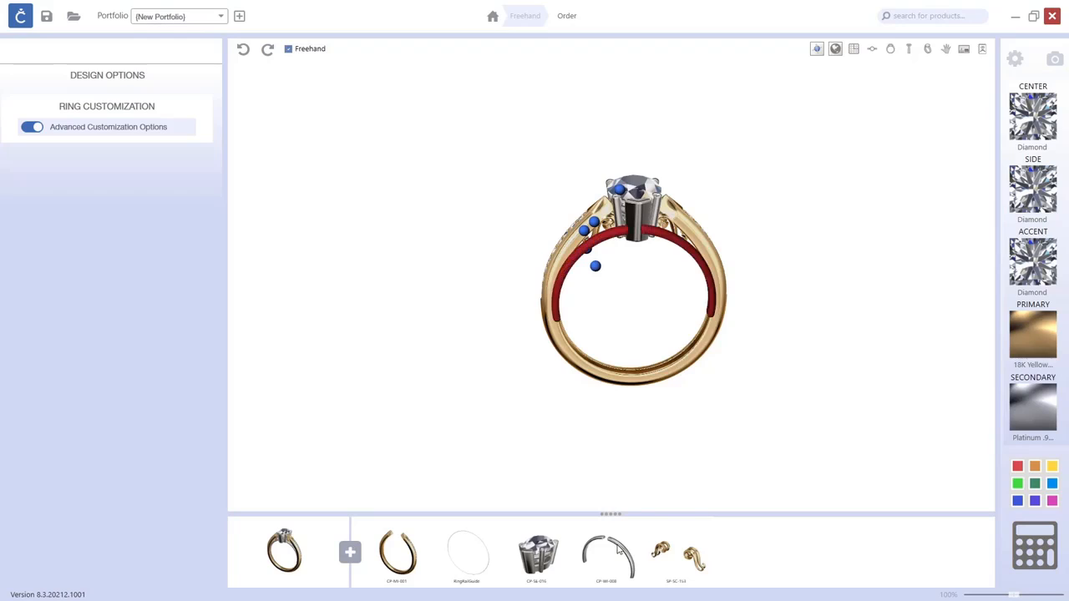
Switch the primary and secondary metals on the wire accent.
click(617, 550)
click(634, 529)
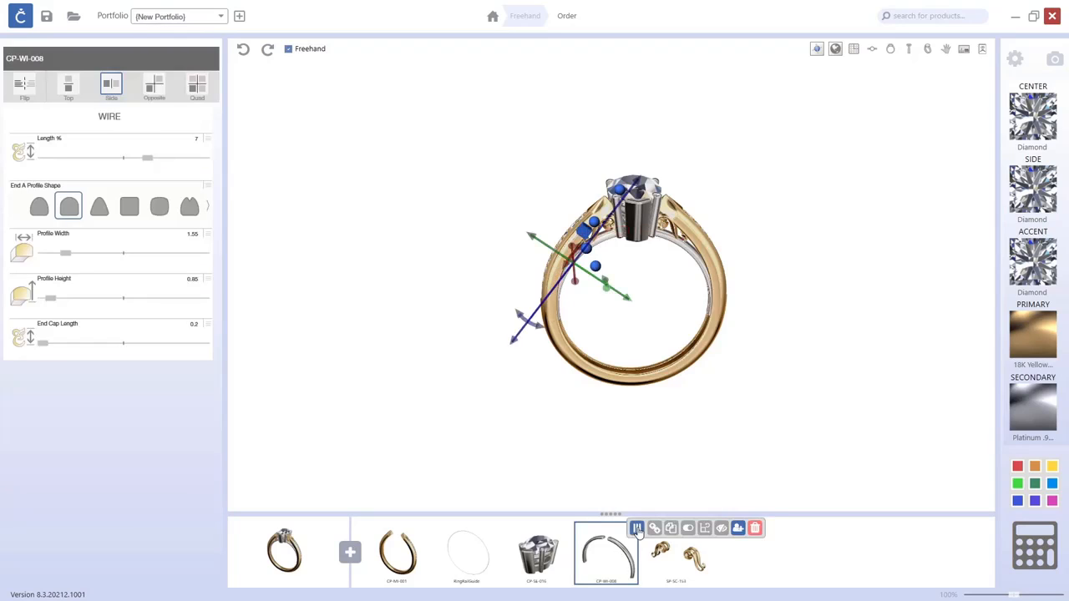
click(688, 530)
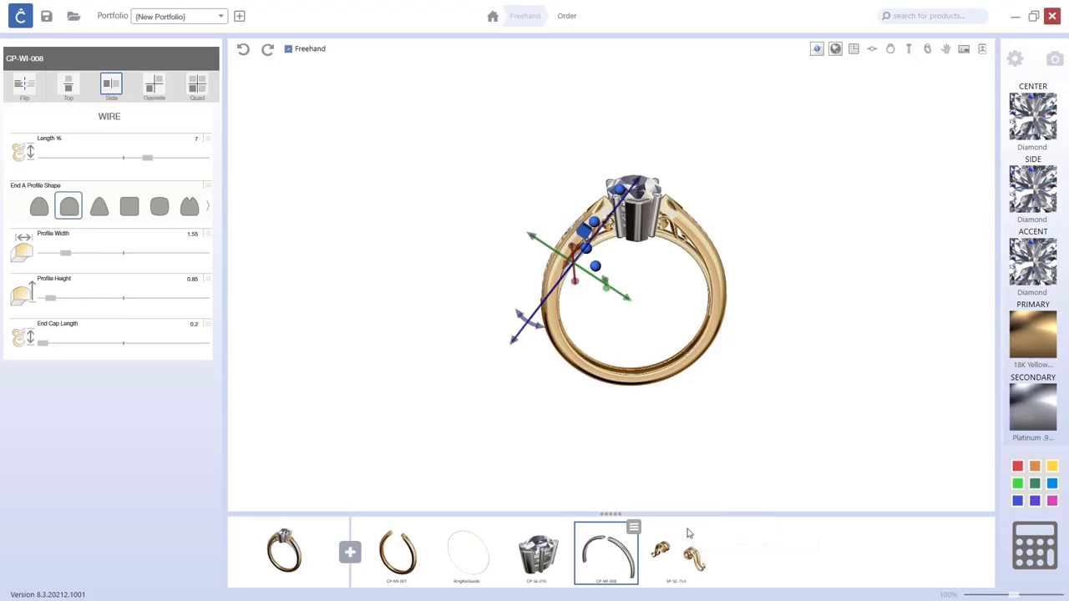
drag(856, 384, 799, 363)
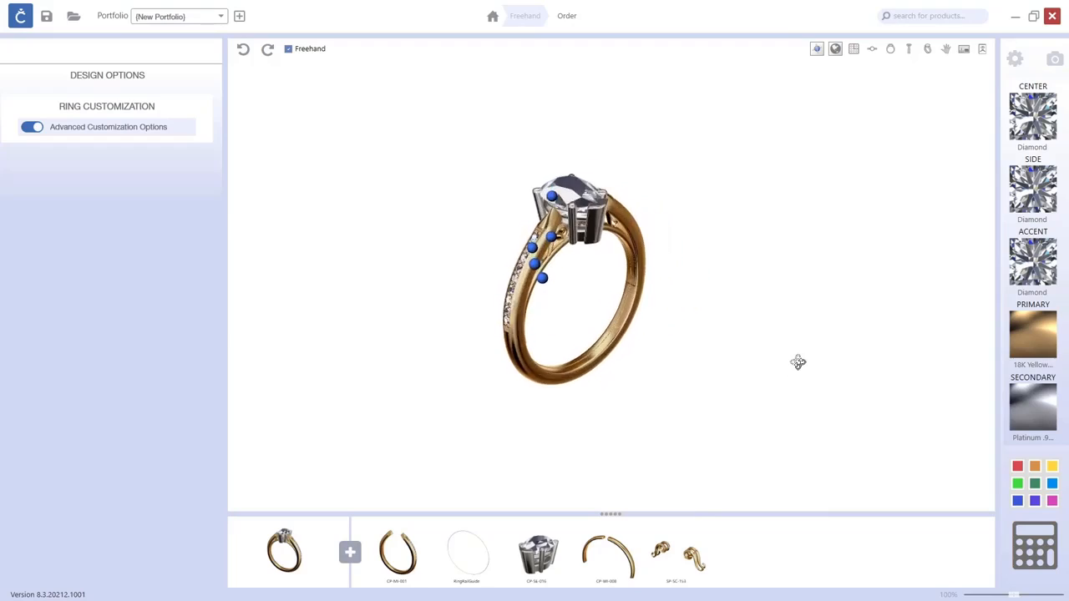